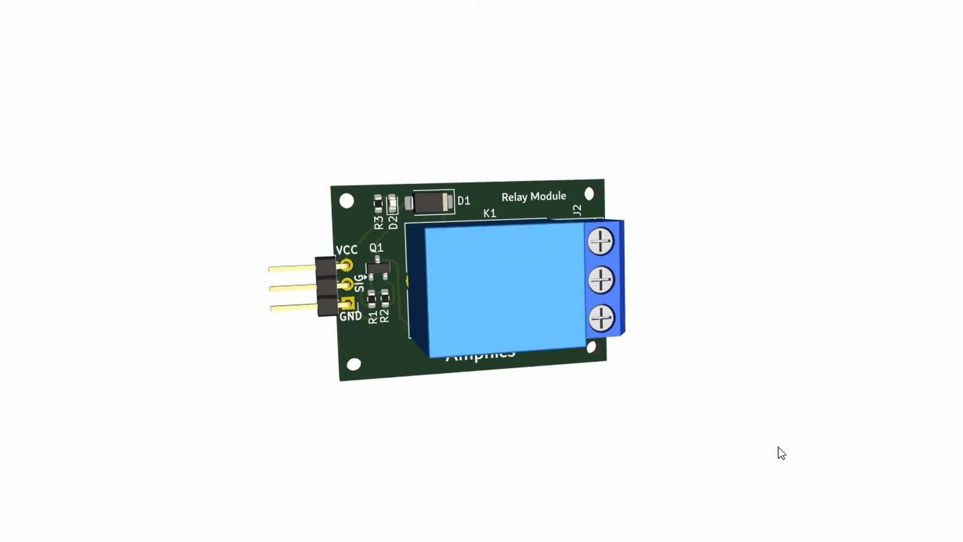
drag(455, 434, 747, 208)
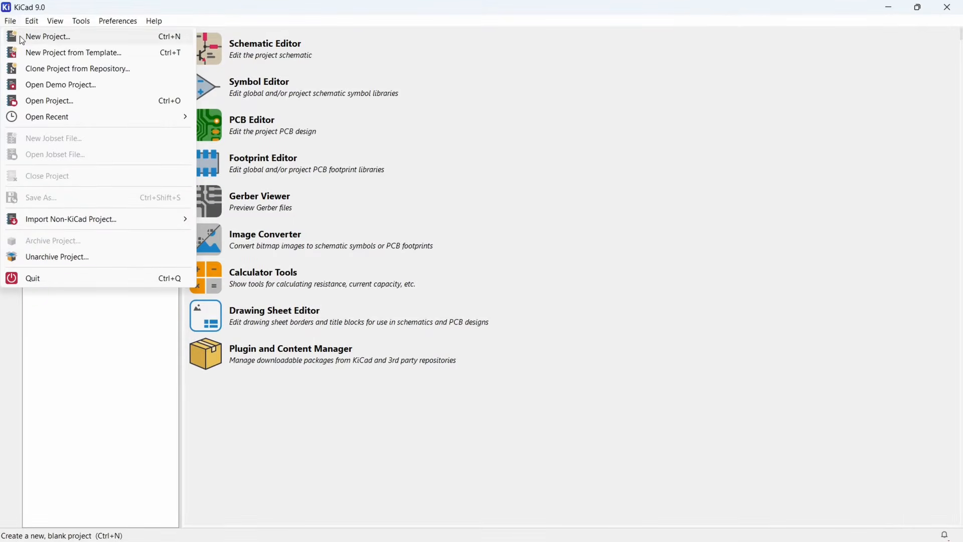
- Create a project named Single-CH-Relay in its own folder under Relay-Modules and open its schematic
click(45, 37)
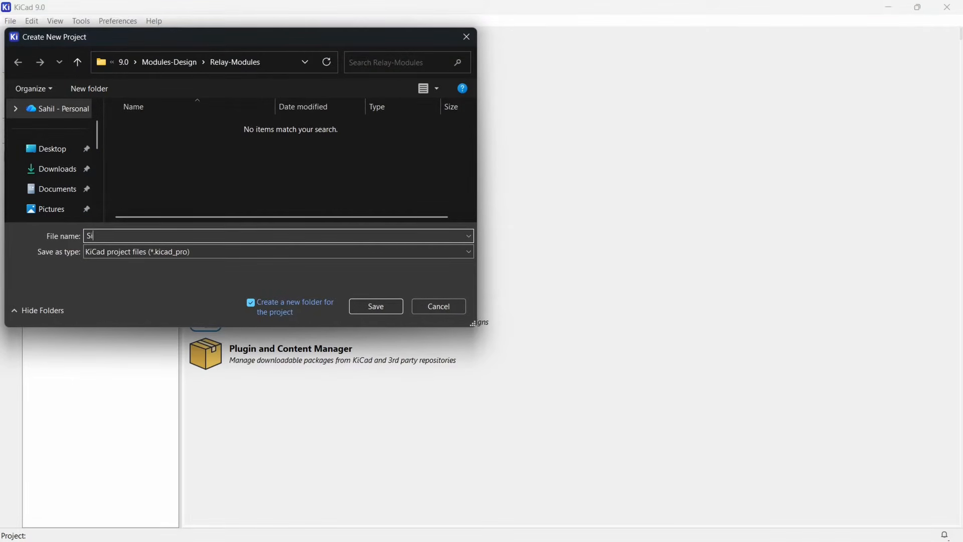
click(399, 304)
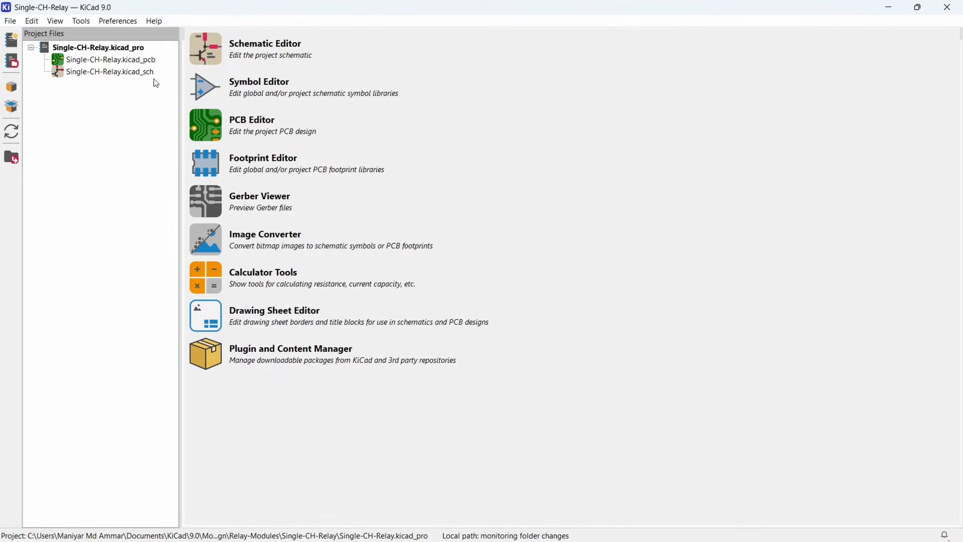
double_click(77, 75)
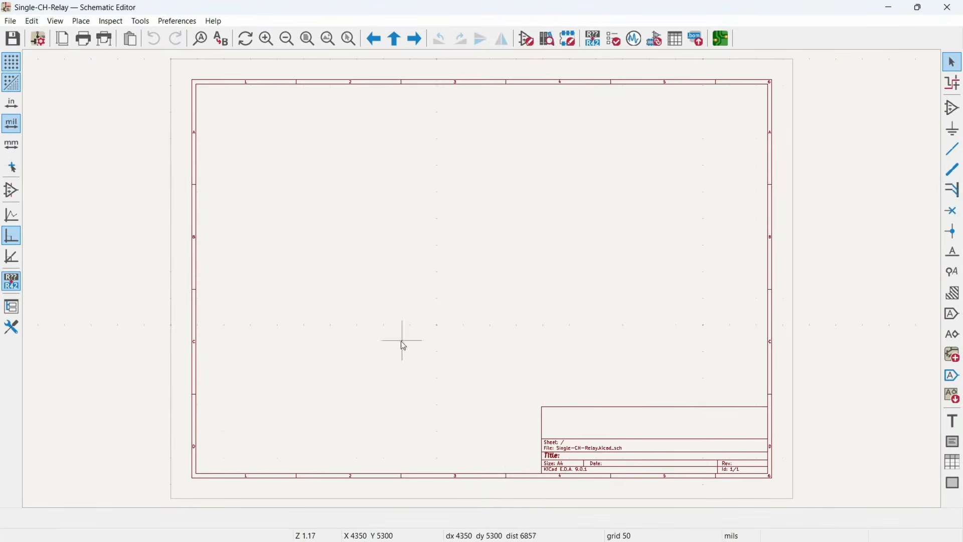
- In the schematic's page settings, set the issue date to 2025-11-10 and the revision to v0.1.0
scroll(485, 285, up, 2)
scroll(485, 284, up, 1)
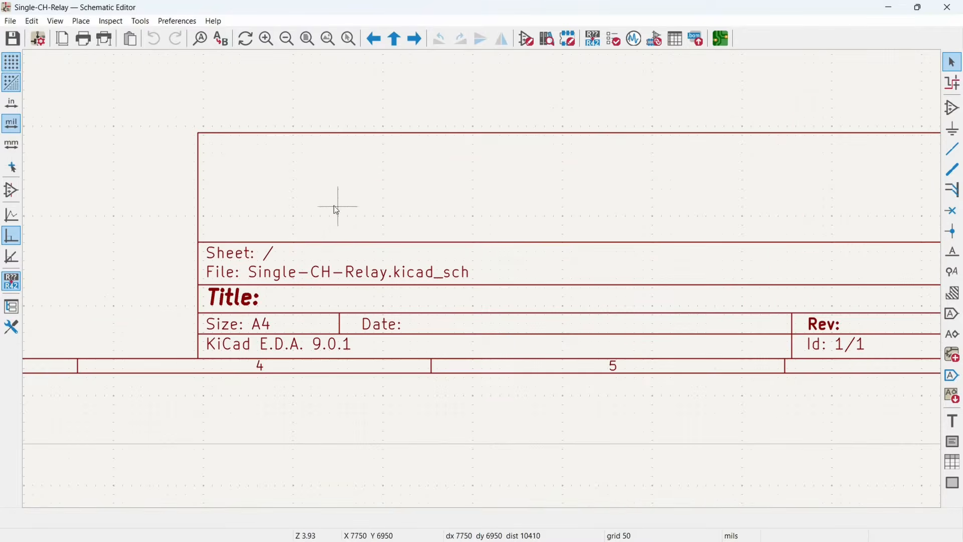
scroll(507, 224, down, 3)
middle_drag(404, 214, 521, 329)
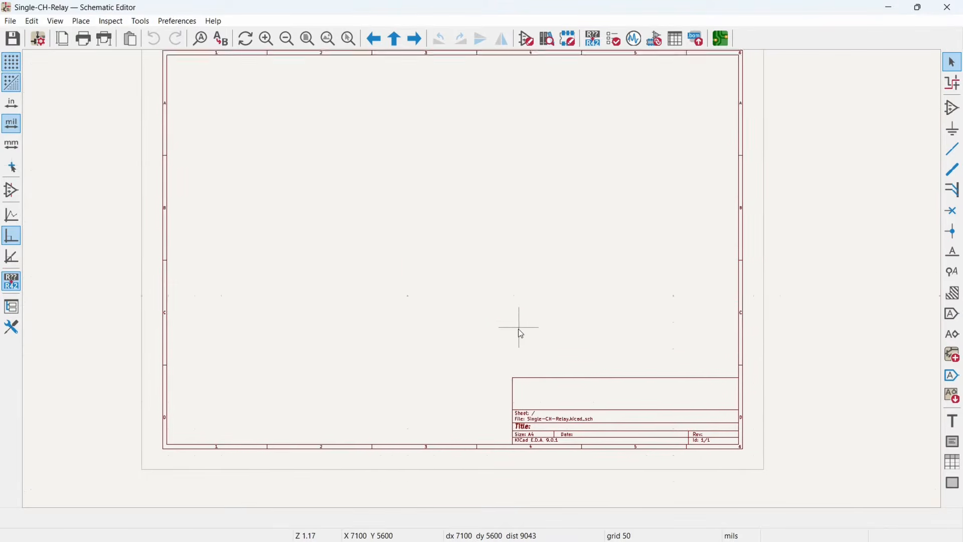
click(15, 23)
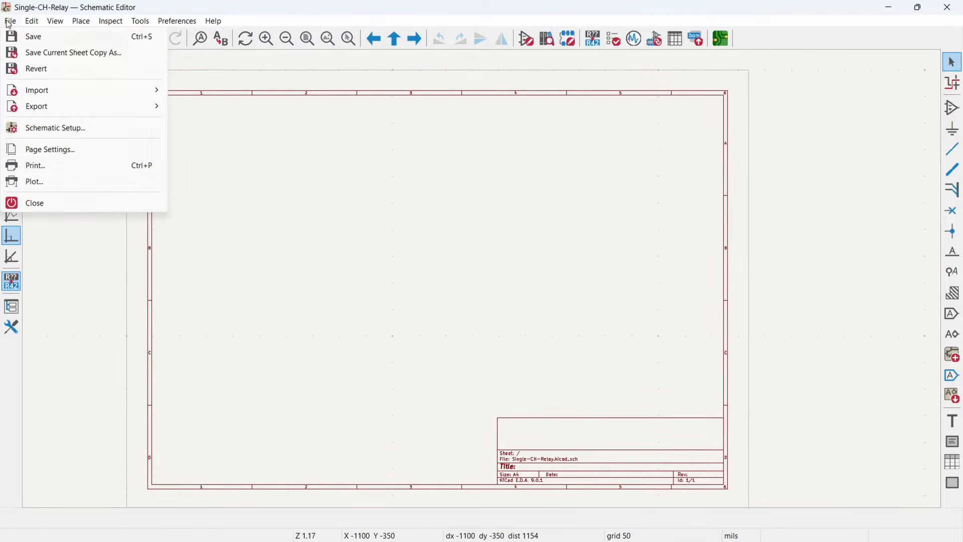
click(69, 152)
click(532, 211)
click(435, 227)
text(v0.1.0)
- Fill the title block with title Single-Channel-Relay, company Ampnics, a designer credit and the comment Open Source Design, and apply it
click(436, 244)
text(Single-Channel-Relay)
click(439, 261)
text(Ampnics)
click(441, 277)
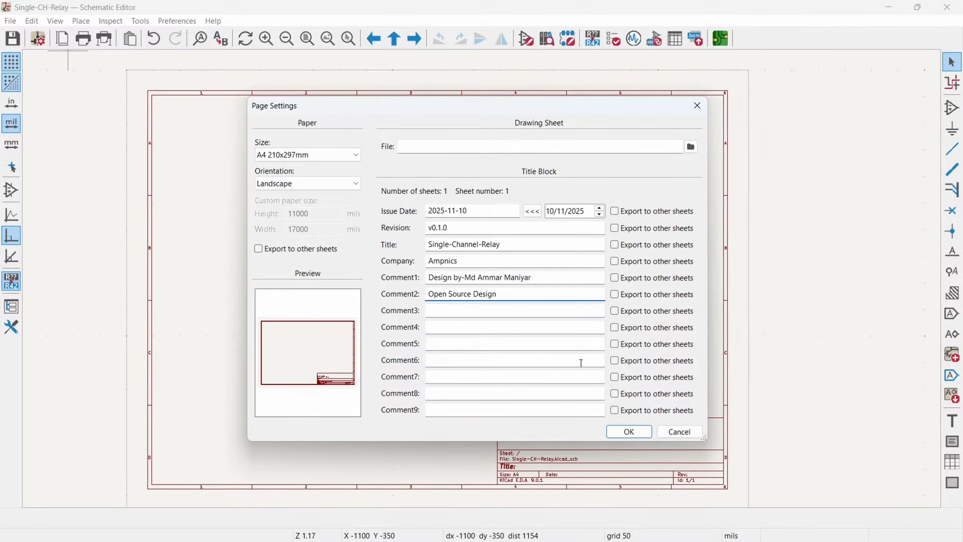
click(633, 432)
scroll(348, 221, up, 3)
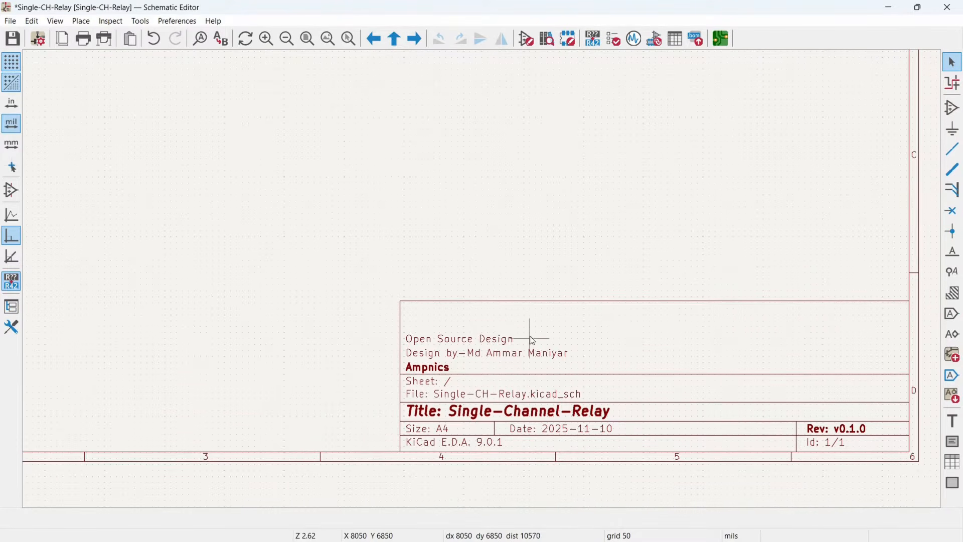
- Place a generic resistor symbol R from the Device library near the middle of the sheet
scroll(528, 333, down, 2)
middle_drag(483, 250, 502, 252)
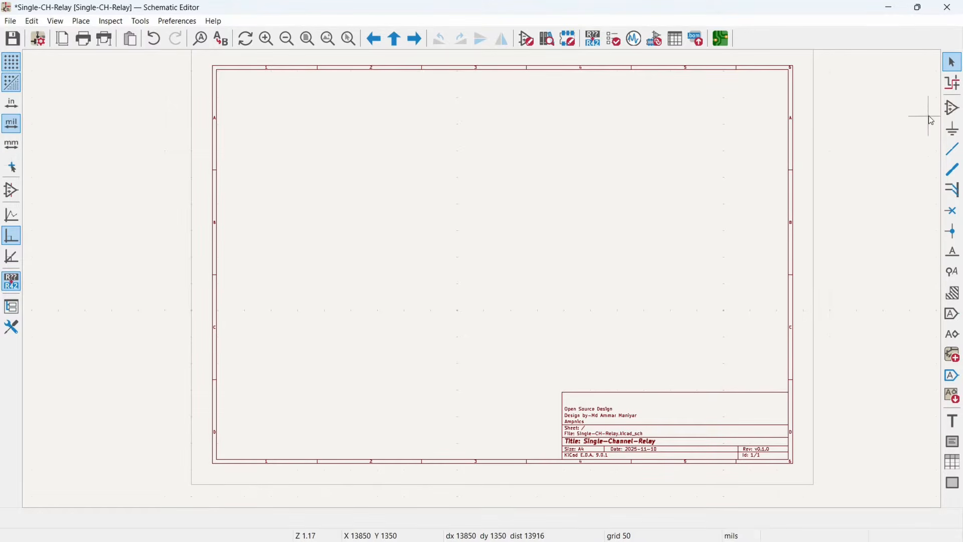
click(952, 108)
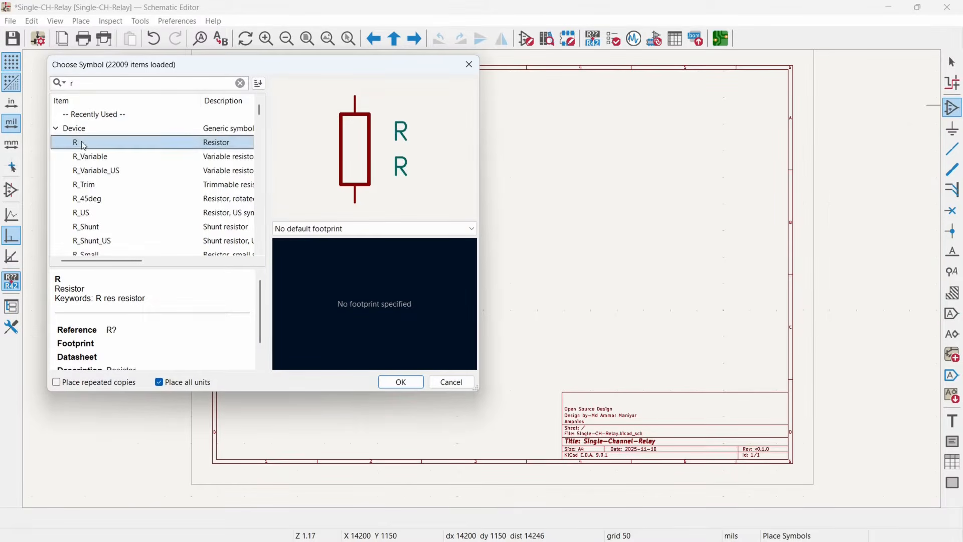
key(Return)
click(427, 244)
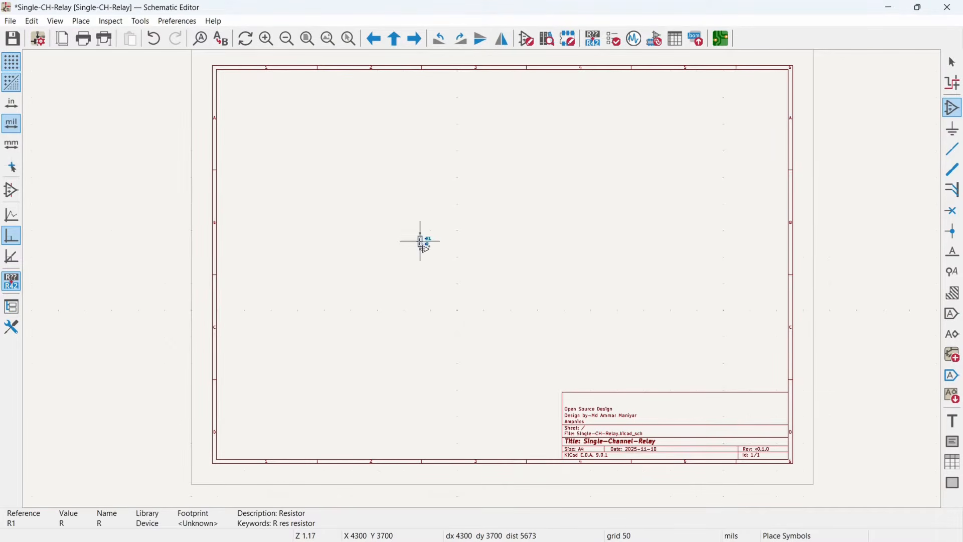
- Place a SANYOU_SRD_Form_C relay symbol to the right of the resistor
click(334, 251)
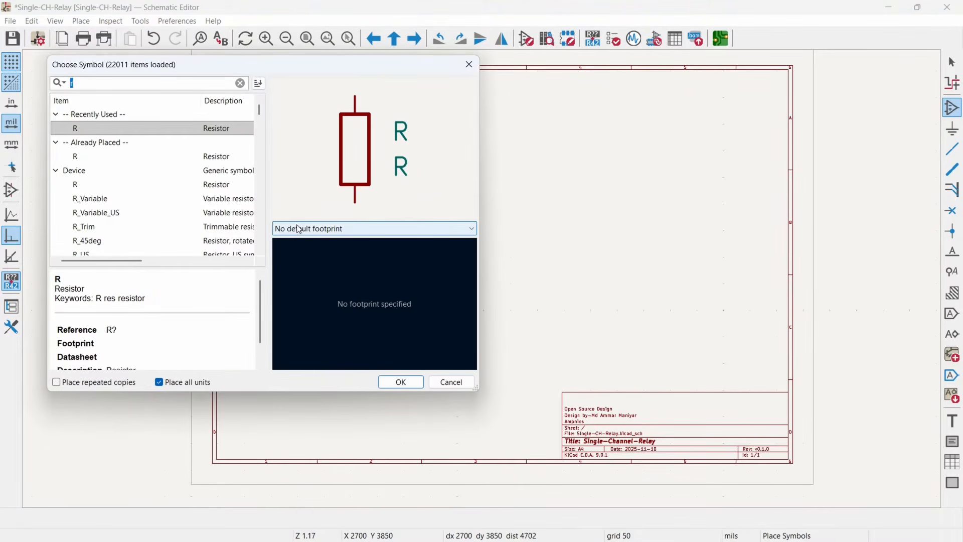
text(san)
click(98, 157)
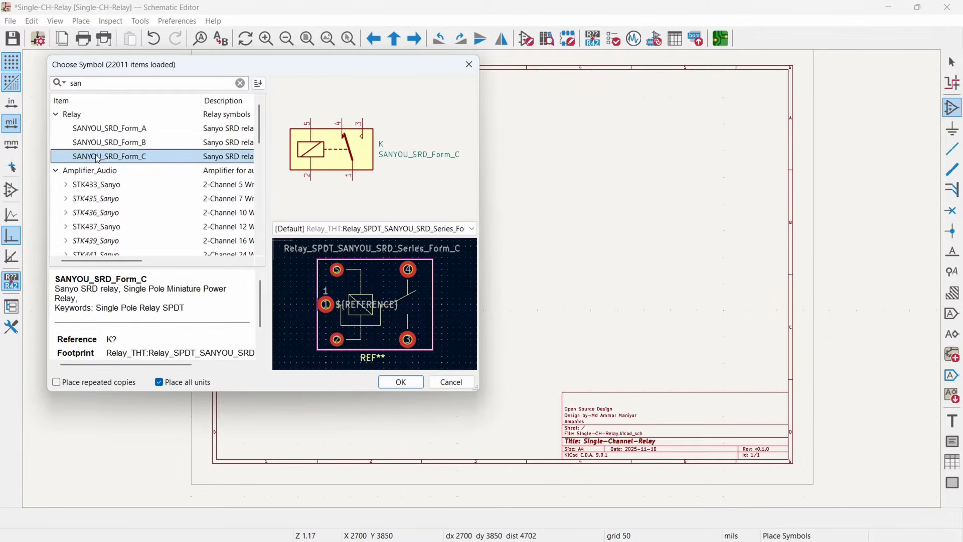
double_click(72, 160)
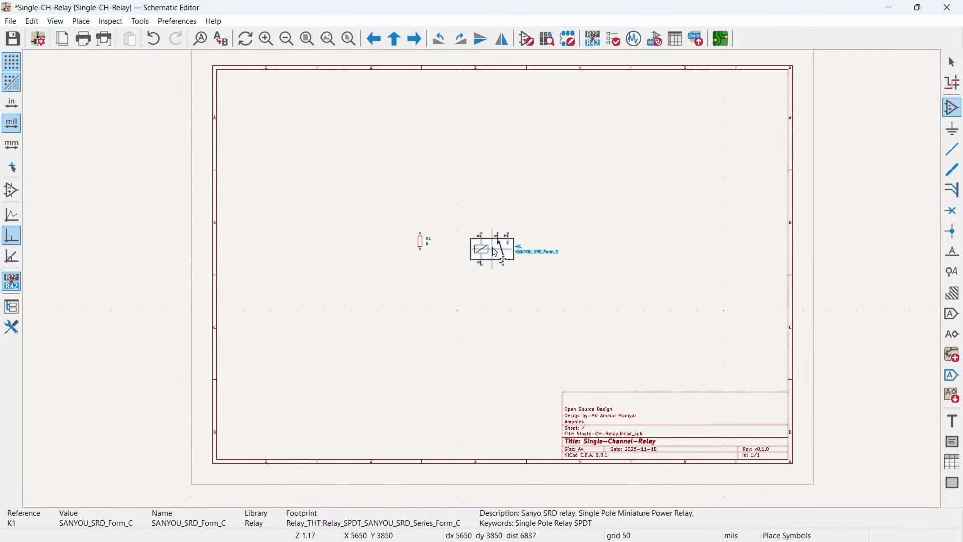
click(500, 237)
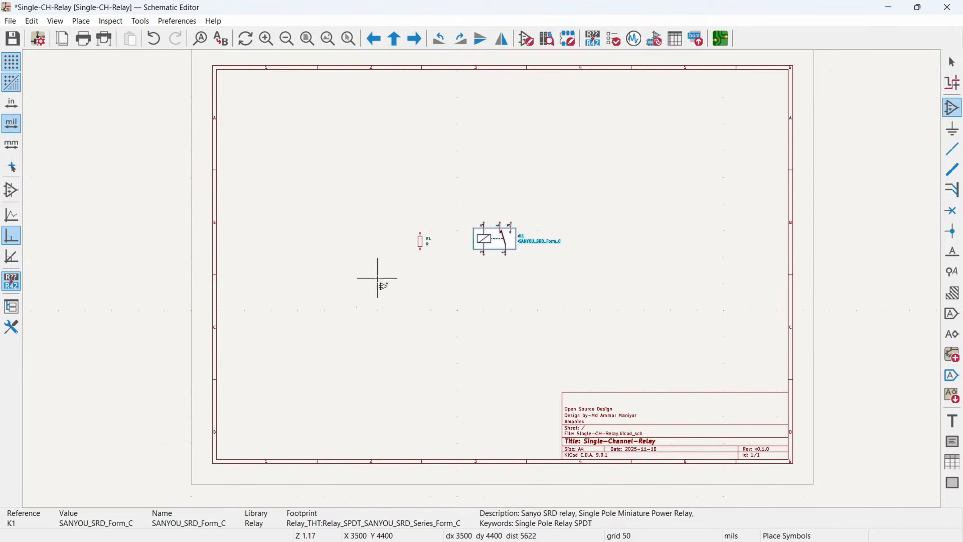
- Place an MMBT2222A NPN transistor symbol between and below the resistor and the relay
text(m)
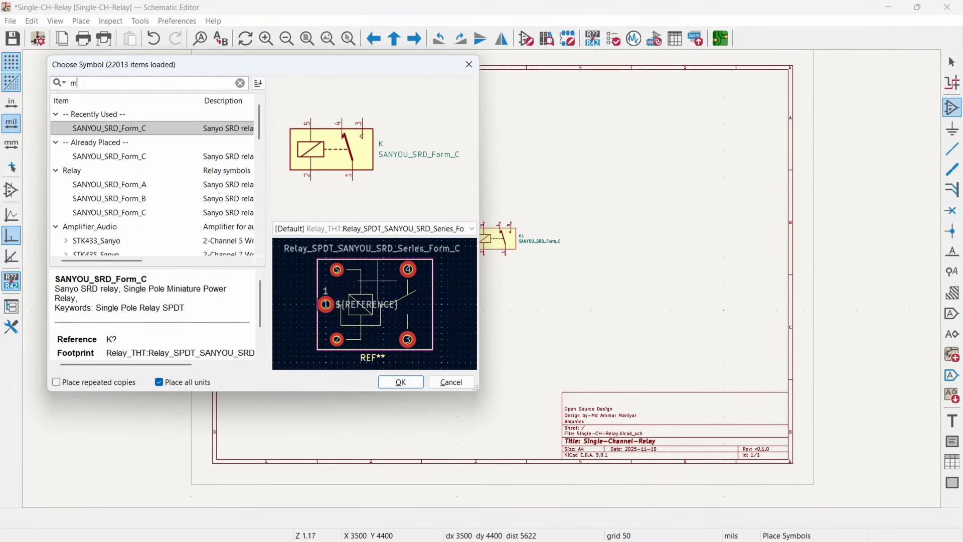
text(bt222)
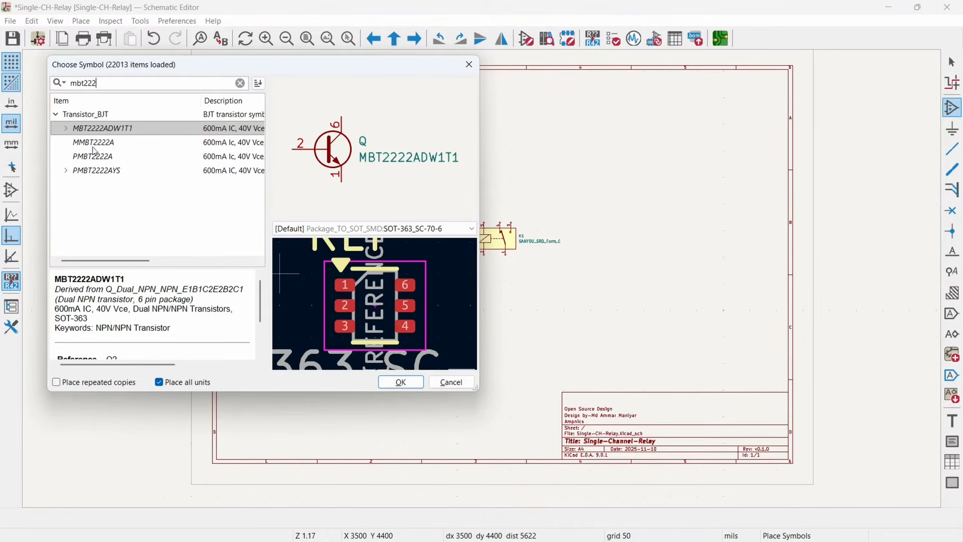
double_click(94, 145)
click(448, 273)
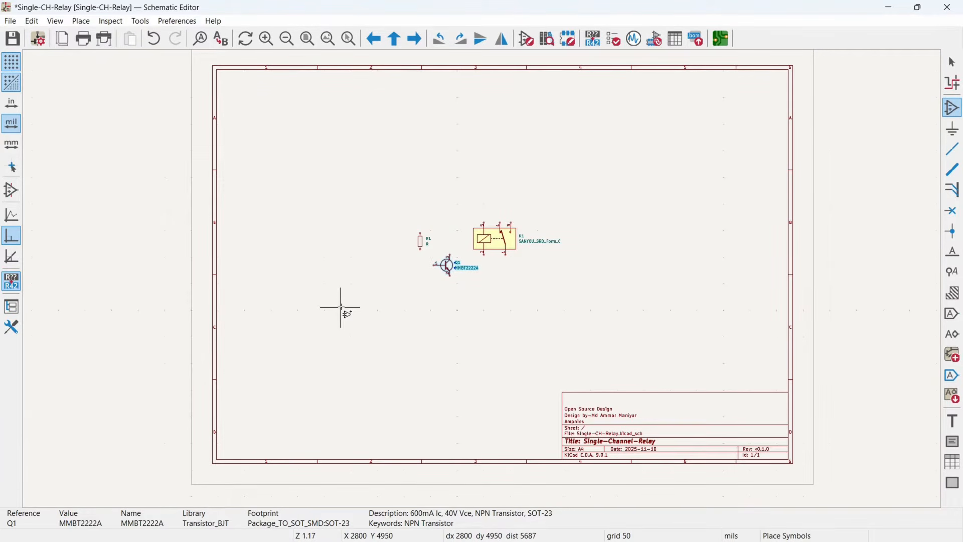
- Place an MRA4003T3G rectifier diode symbol above the resistor
click(341, 311)
text(mra)
key(Return)
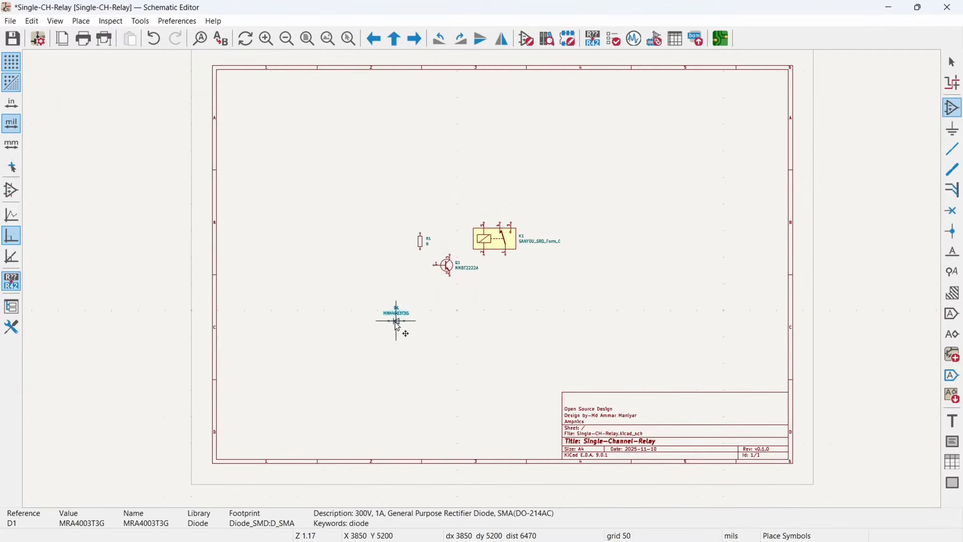
click(433, 208)
- Place an LED symbol from the Device library to the left of the diode, above the resistor
click(389, 301)
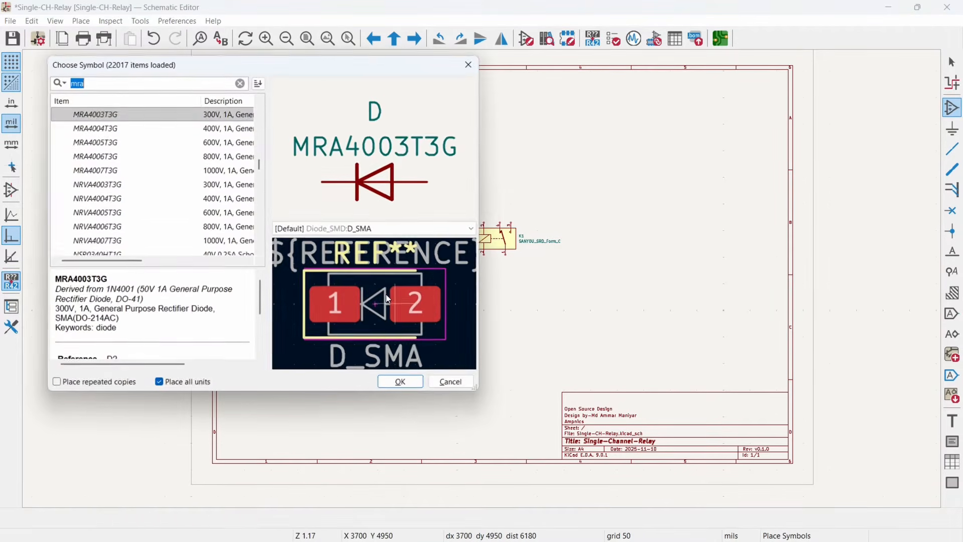
key(BackSpace)
text(led)
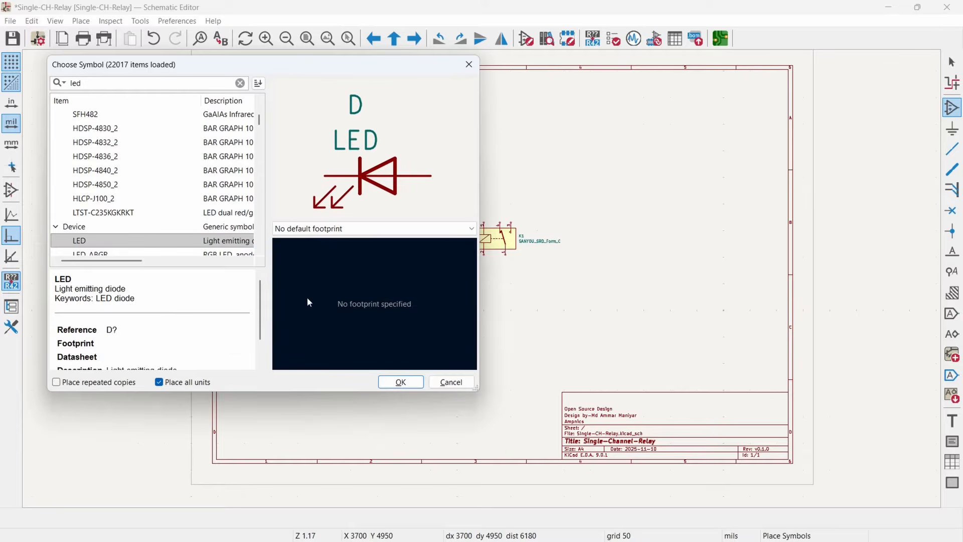
double_click(76, 242)
click(396, 220)
- Place a Conn_01x03_Pin connector symbol to the lower left of the resistor
click(421, 303)
text(conn)
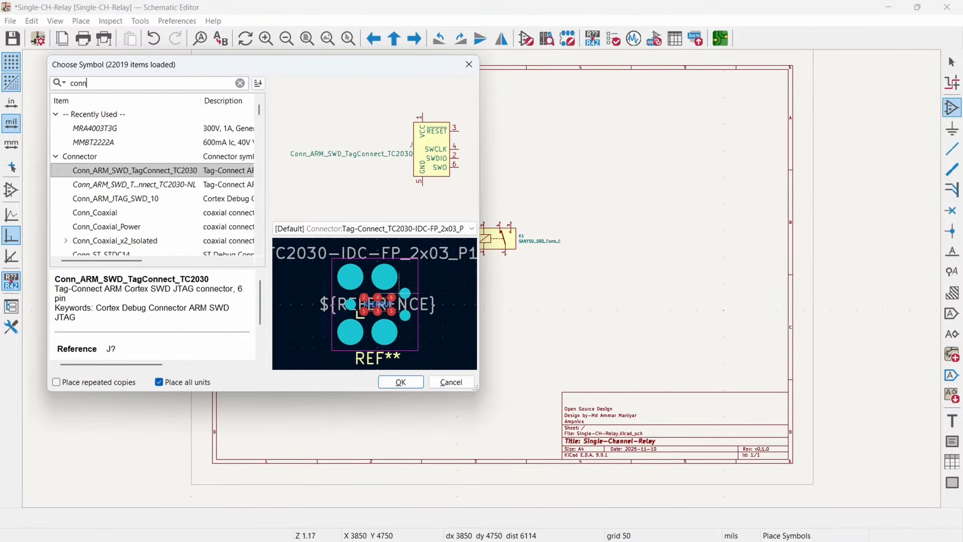
scroll(111, 200, down, 3)
click(112, 200)
double_click(114, 199)
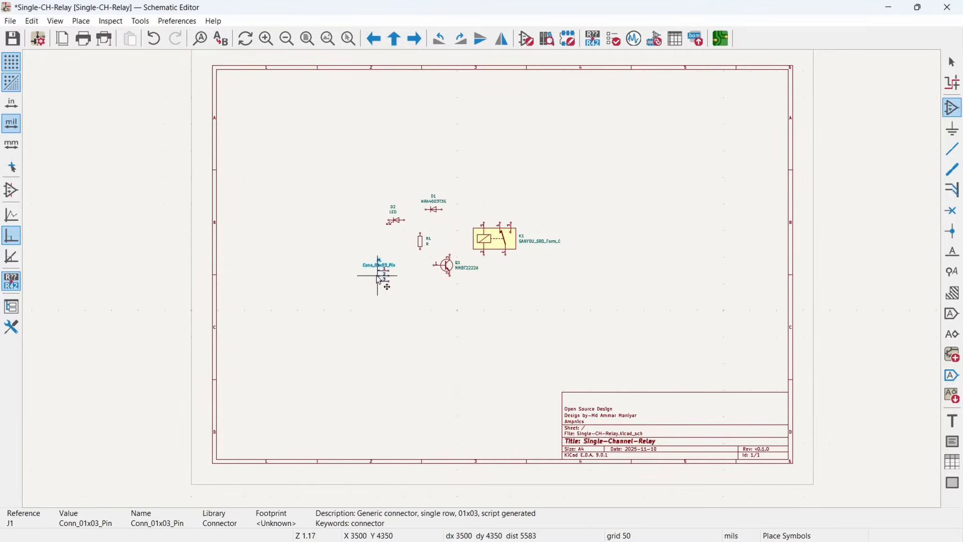
- Place a Screw_Terminal_01x03 symbol to the right of the relay
click(414, 306)
click(414, 306)
text(screw)
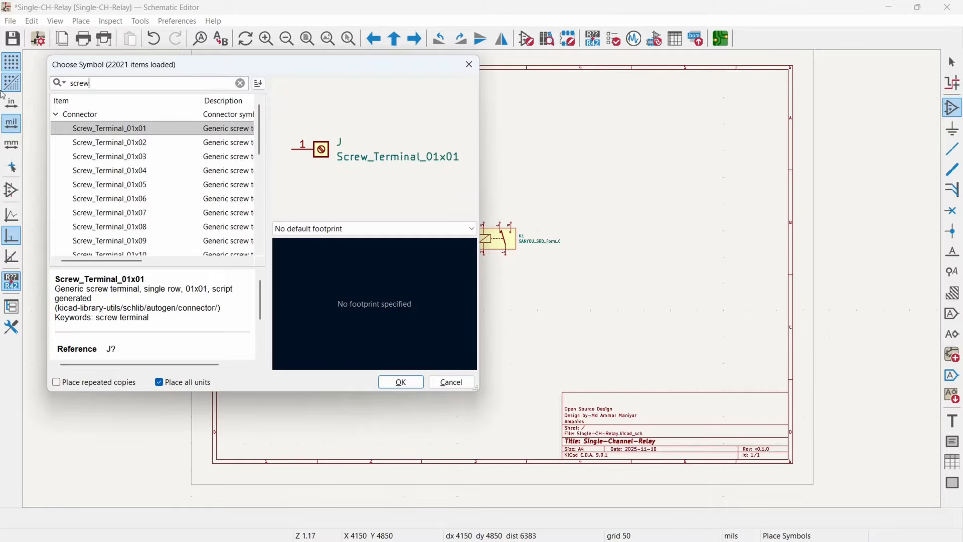
click(89, 158)
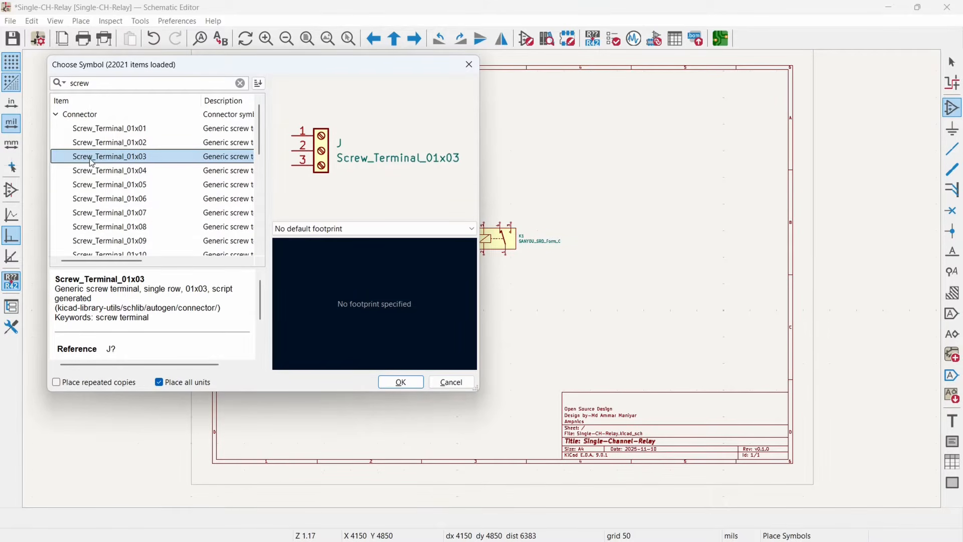
double_click(92, 158)
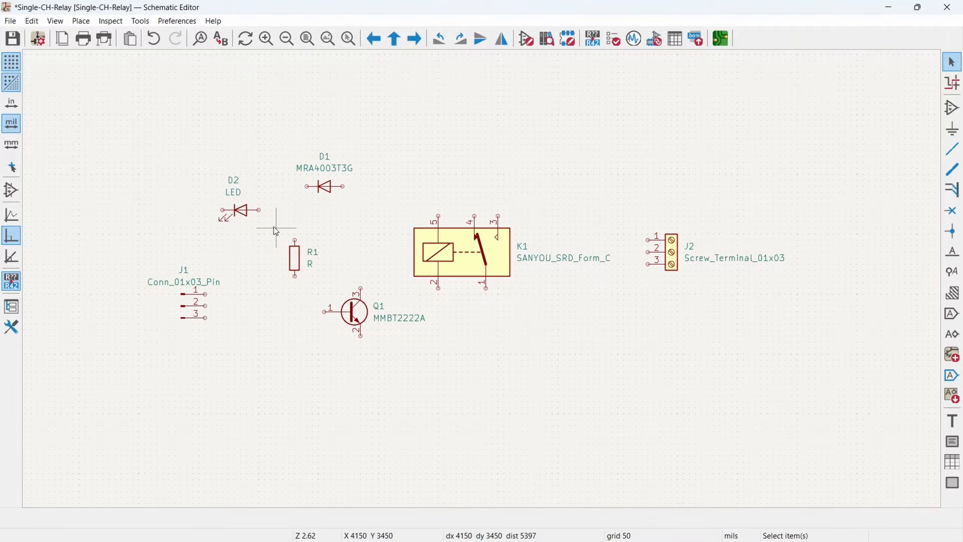
- Duplicate resistor R1 twice and place the copies between R1 and the relay
click(293, 267)
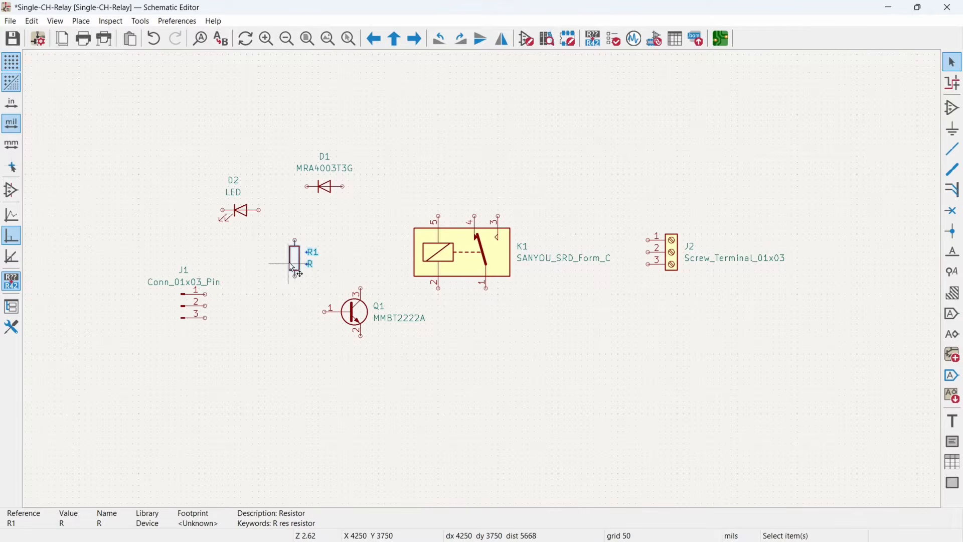
key(ctrl+d)
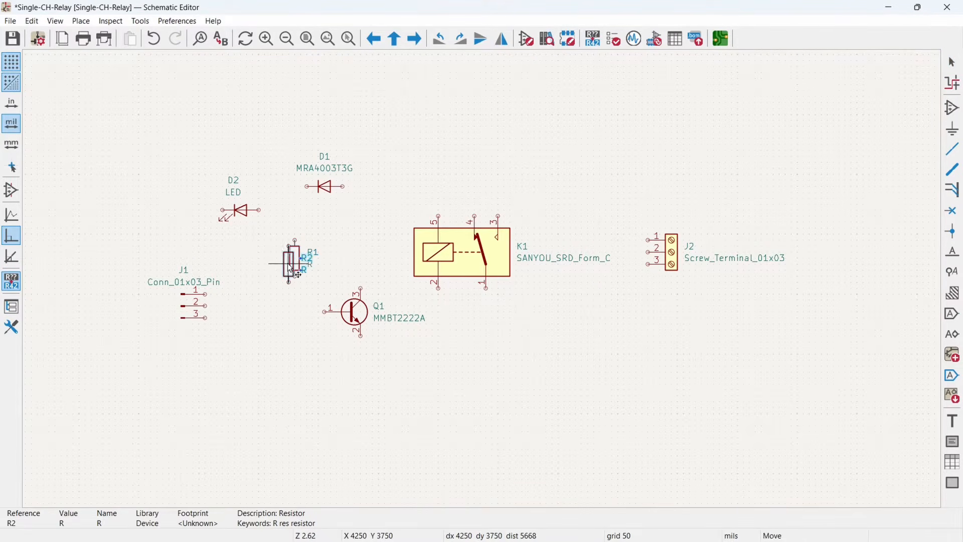
click(338, 264)
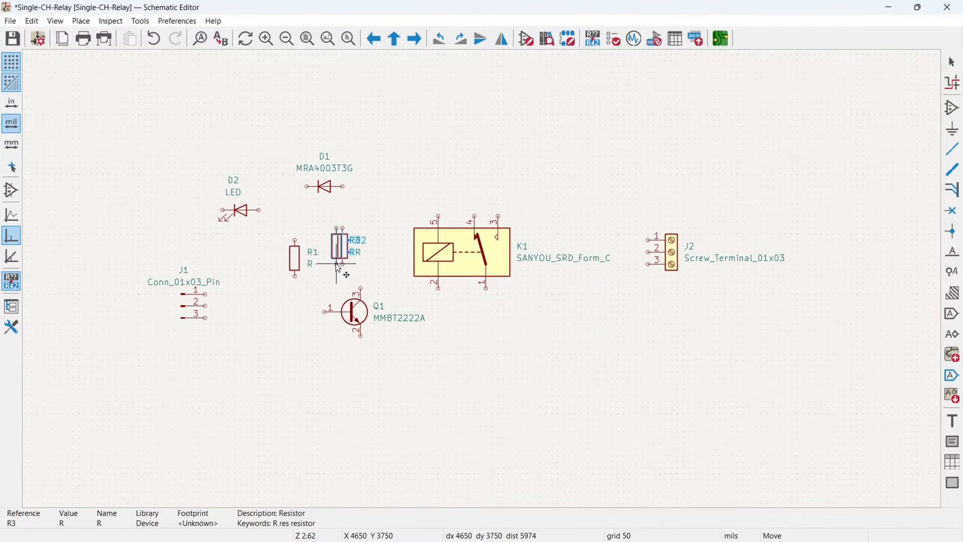
key(ctrl+d)
click(366, 206)
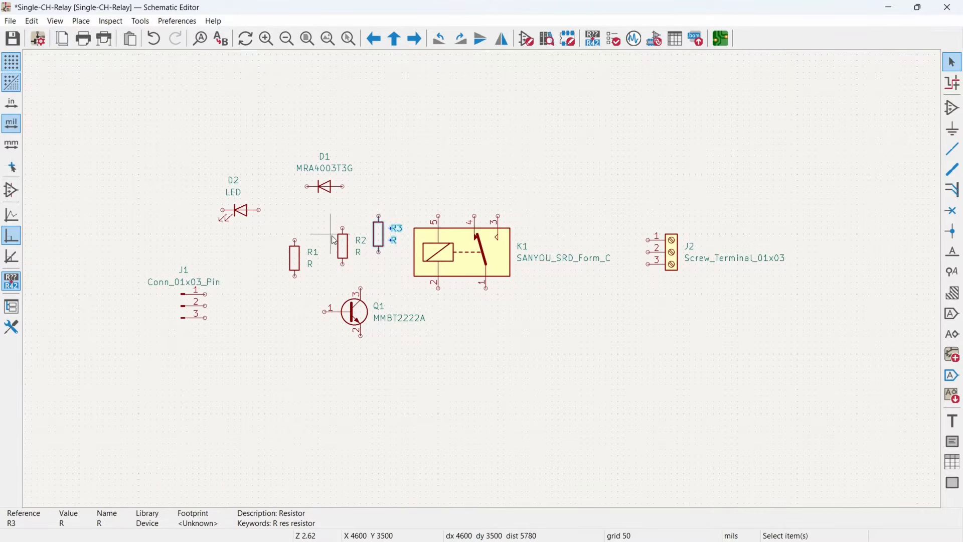
- Move relay K1 slightly to the right, away from the resistors and closer to screw terminal J2
click(355, 210)
middle_drag(401, 222, 407, 229)
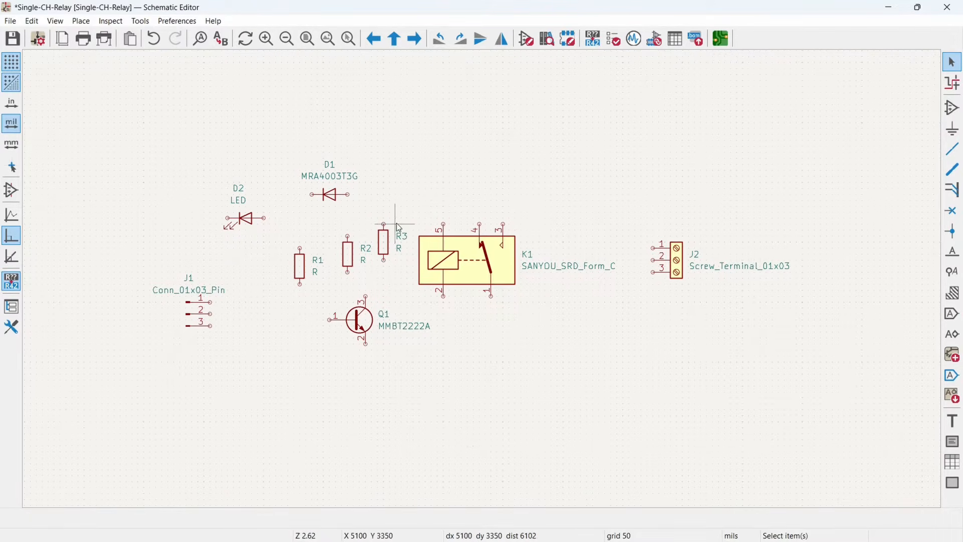
middle_drag(466, 300, 404, 317)
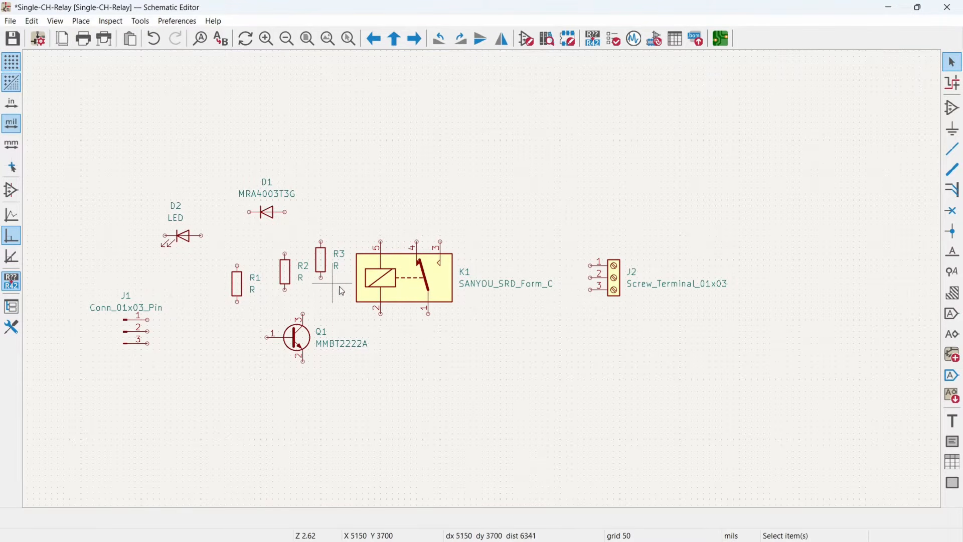
middle_drag(378, 299, 416, 289)
scroll(537, 299, down, 2)
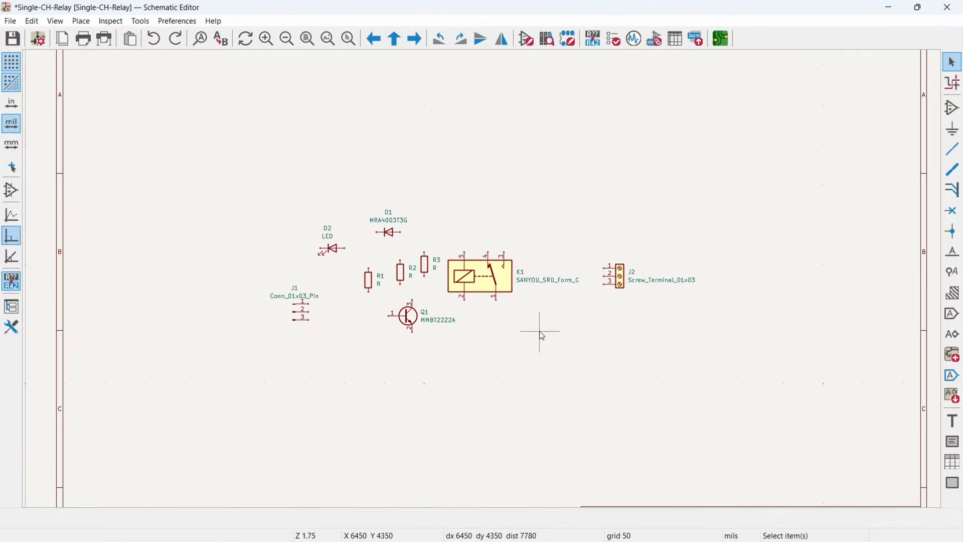
middle_drag(521, 337, 454, 338)
drag(424, 287, 444, 283)
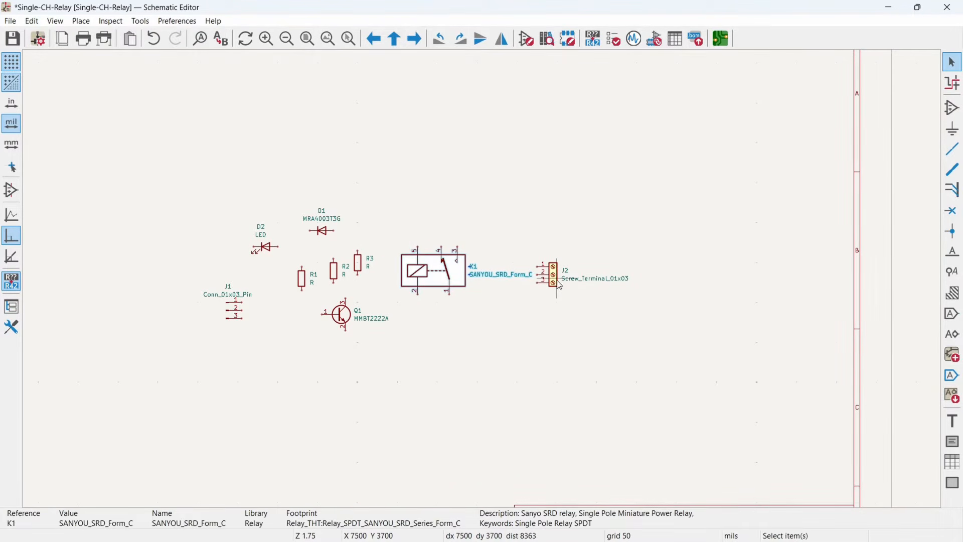
- Arrange the symbols with R3 above vertical D2, vertical D1 above Q1, R1 horizontal between J1 and Q1, and R2 below Q1's base
click(556, 278)
scroll(439, 272, up, 5)
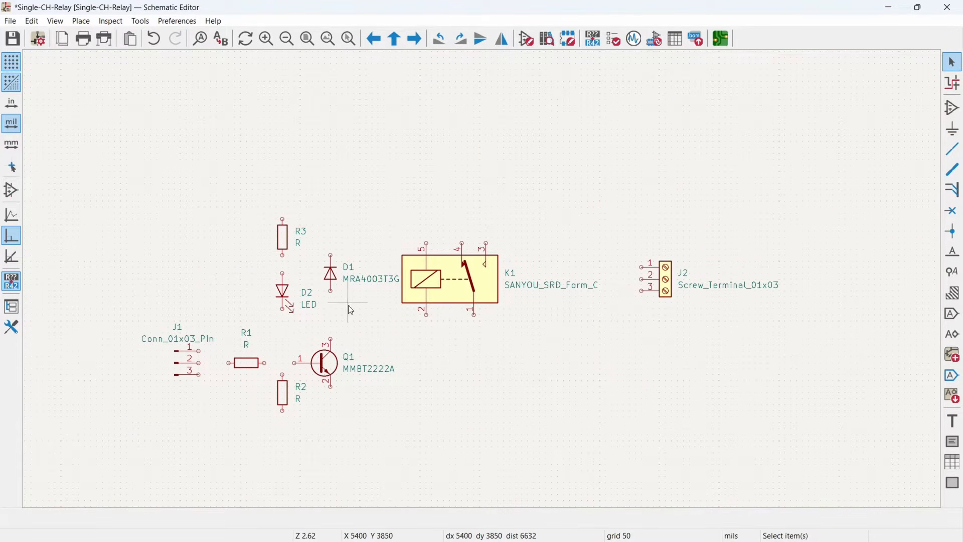
middle_drag(372, 277, 414, 328)
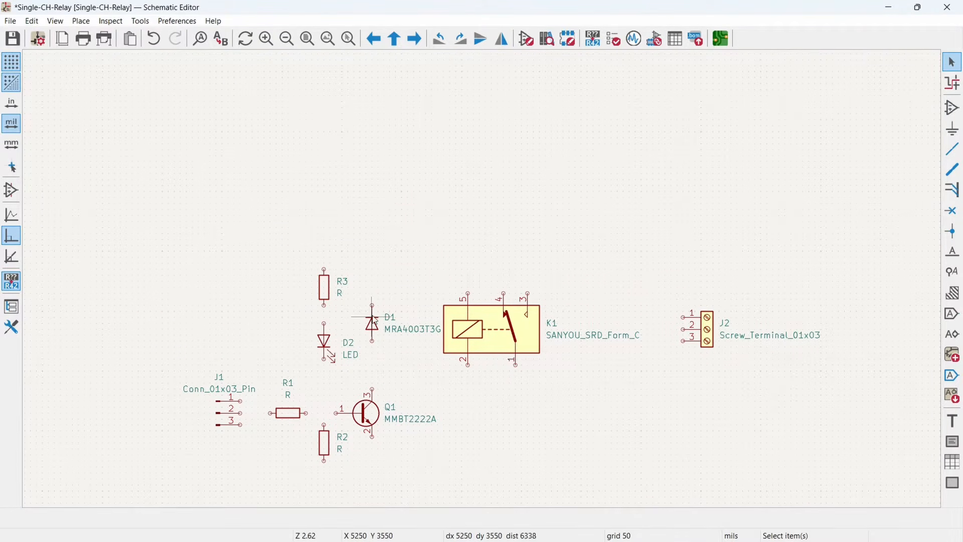
- Wire R3's lower end to the anode of LED D2 and its upper end to relay coil pin 5
scroll(376, 321, up, 5)
click(401, 237)
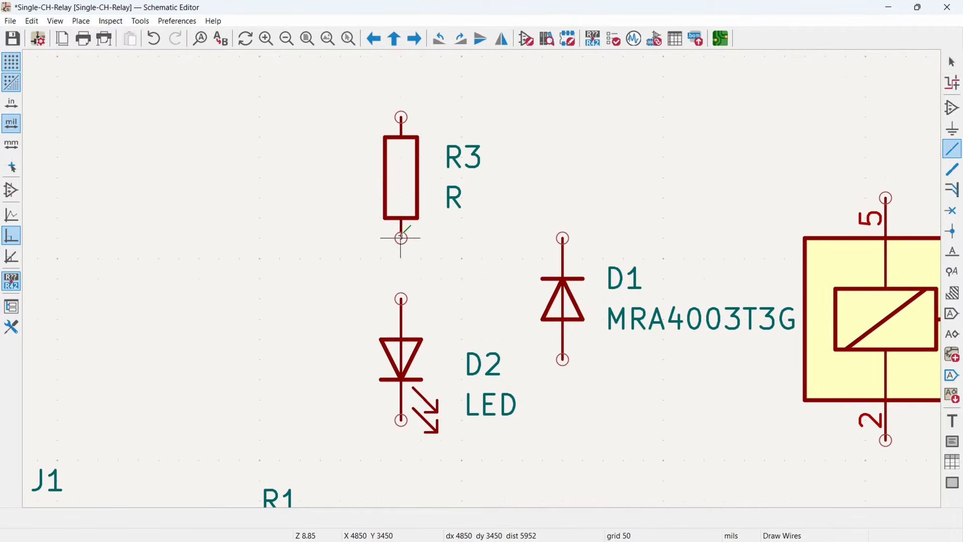
click(402, 299)
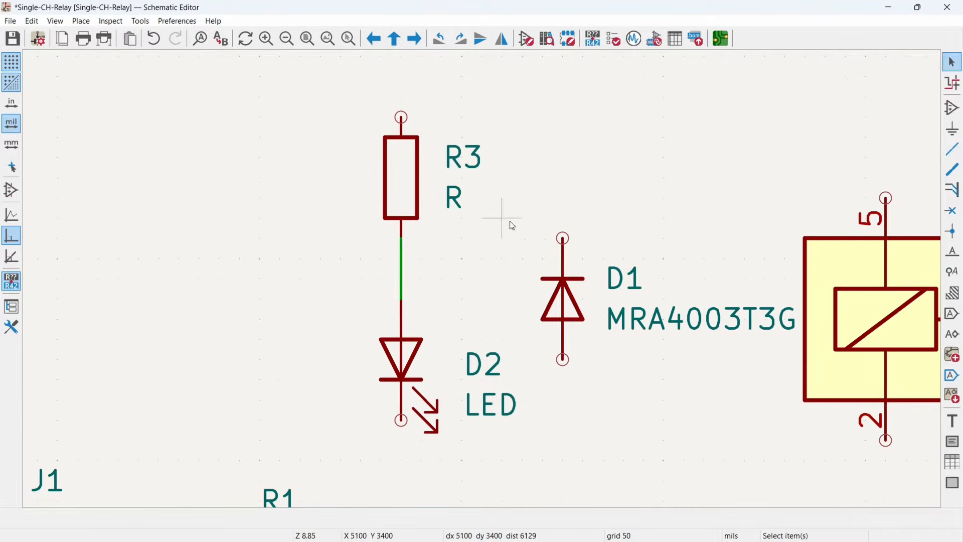
click(401, 117)
click(886, 76)
click(886, 198)
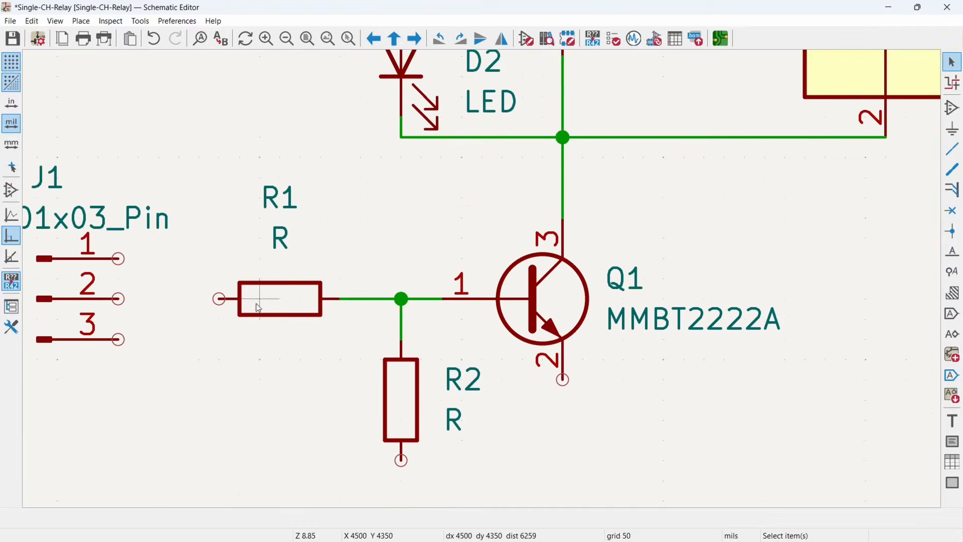
- Wire relay pins 3, 1 and 4 to J2 pins 1, 2 and 3, and complete the connections among J1, R1, R2, Q1, D1 and D2
scroll(259, 308, down, 5)
scroll(667, 261, up, 3)
ctrl+scroll(437, 247, right, 5)
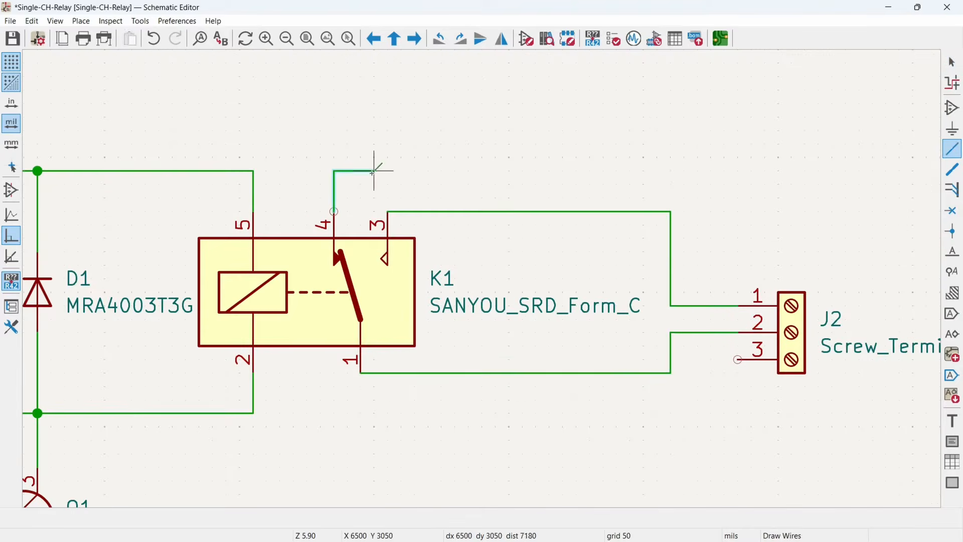
scroll(335, 213, down, 5)
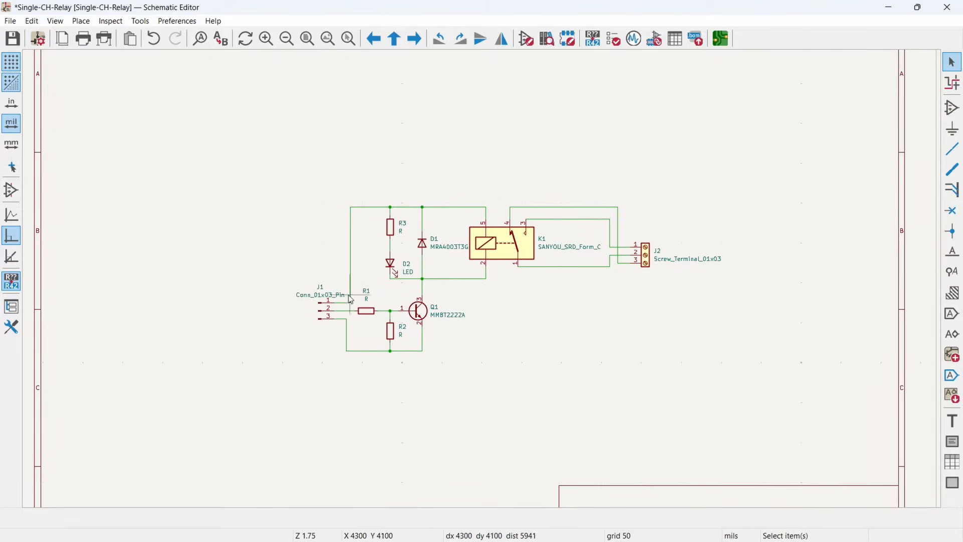
- Place a +5V power symbol on the upper supply wire above R3
middle_drag(592, 301, 650, 302)
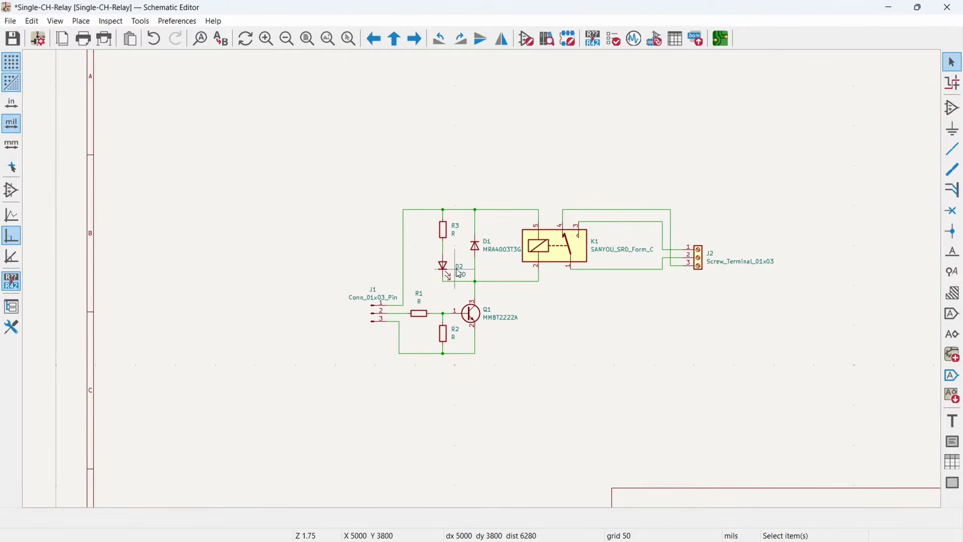
click(955, 131)
text(5v)
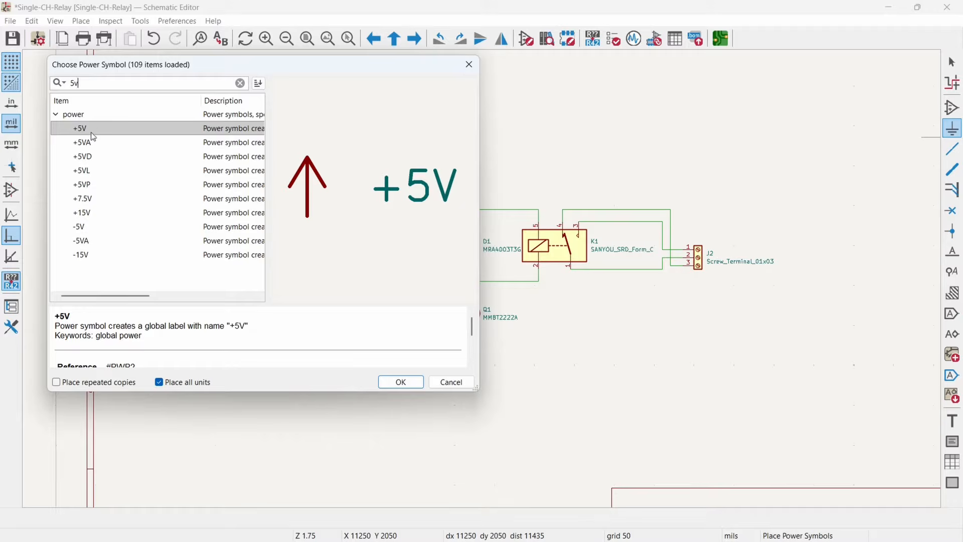
double_click(97, 129)
- Place a GND power symbol at the junction below R2 on the lower wire
text(agnd)
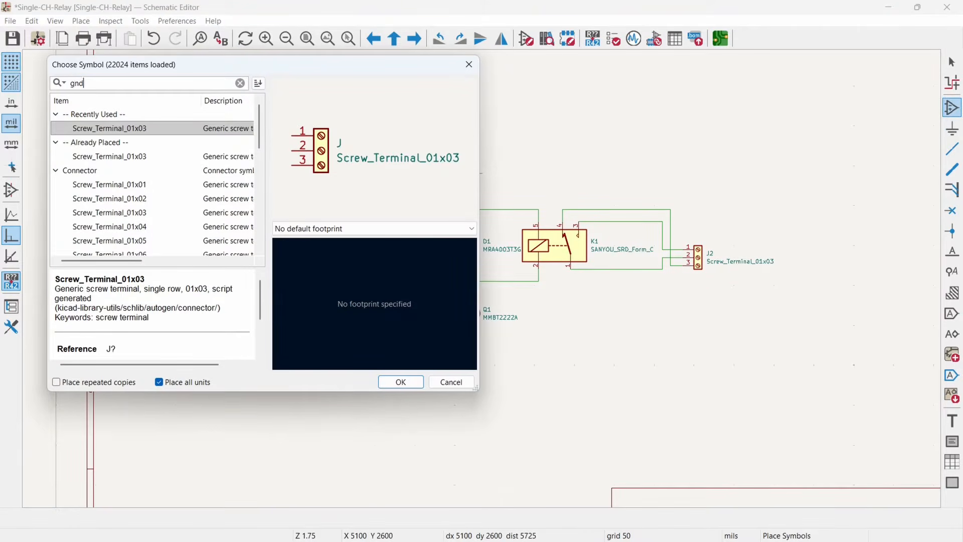
double_click(81, 130)
click(444, 354)
scroll(441, 361, up, 5)
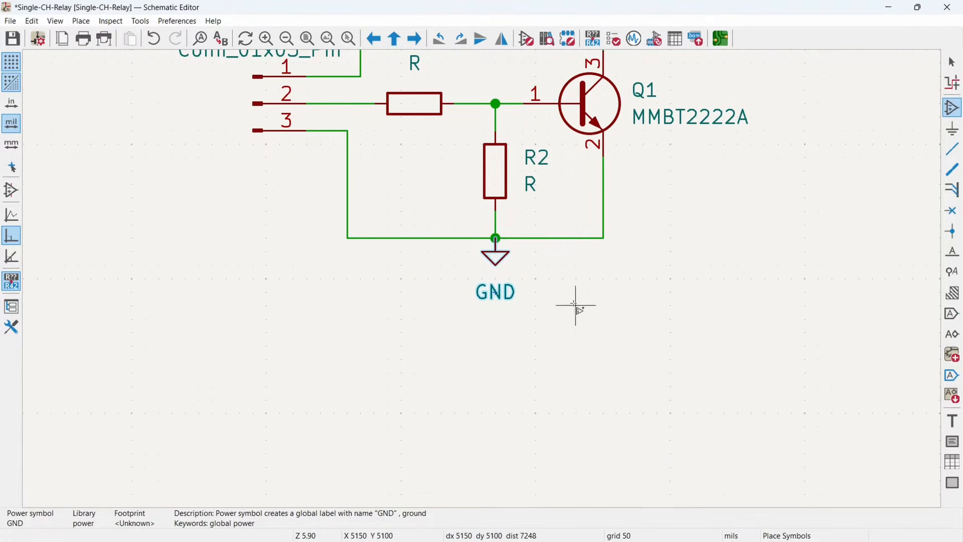
key(Escape)
- Add a net label SIG to the wire between J1 pin 2 and R1
middle_drag(344, 106, 370, 256)
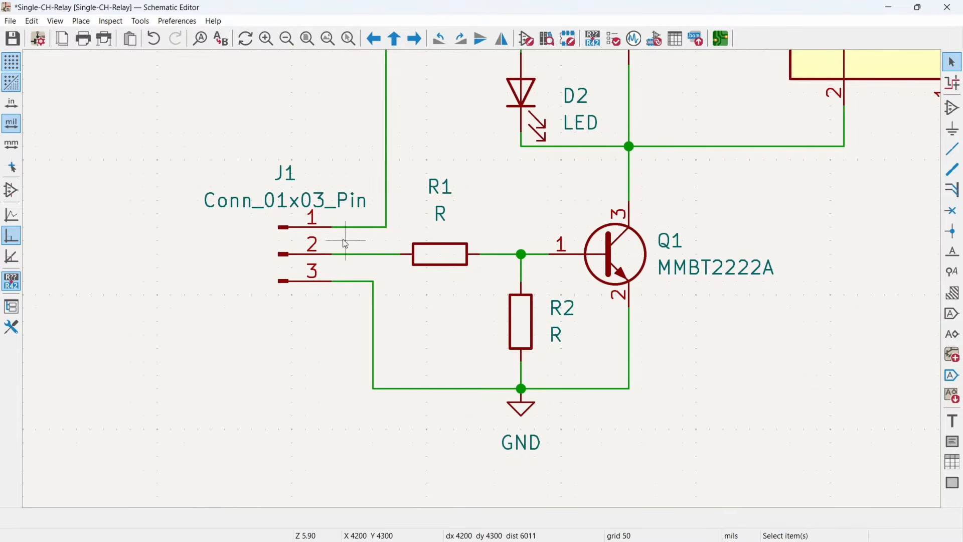
click(949, 253)
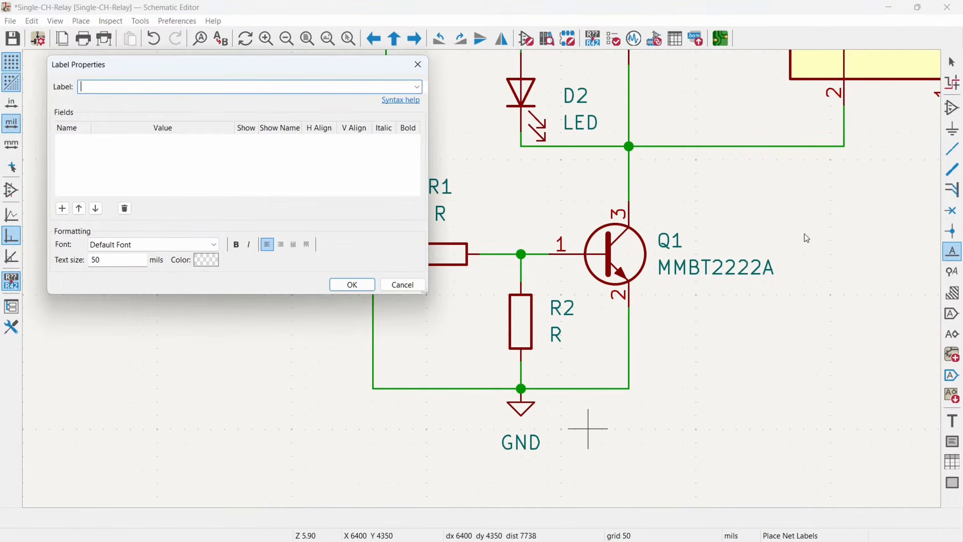
text(SIG)
click(352, 284)
click(344, 253)
key(Escape)
- Set the value of R1 to 1K and the values of R2 and R3 to 10K
scroll(427, 321, down, 3)
middle_drag(522, 290, 344, 297)
middle_drag(233, 282, 286, 268)
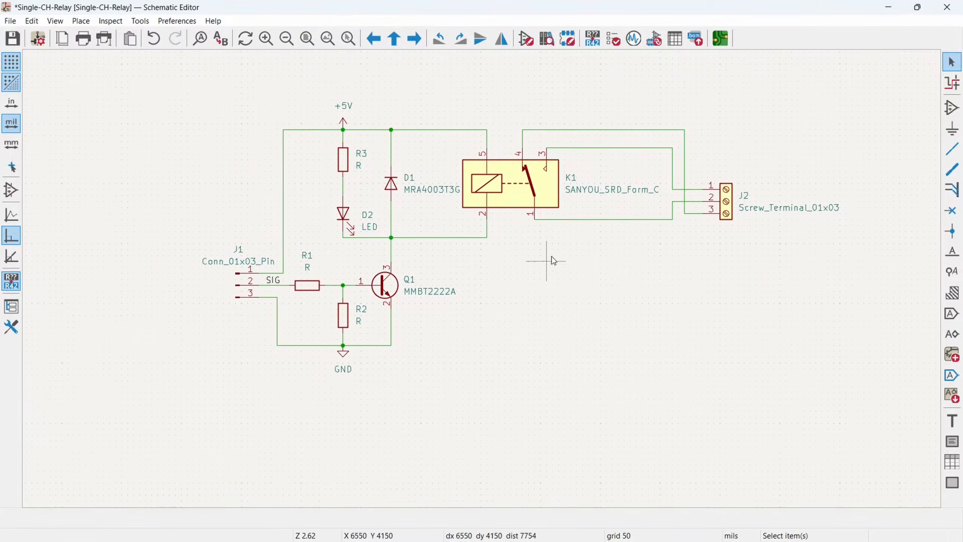
middle_drag(528, 245, 510, 264)
double_click(290, 288)
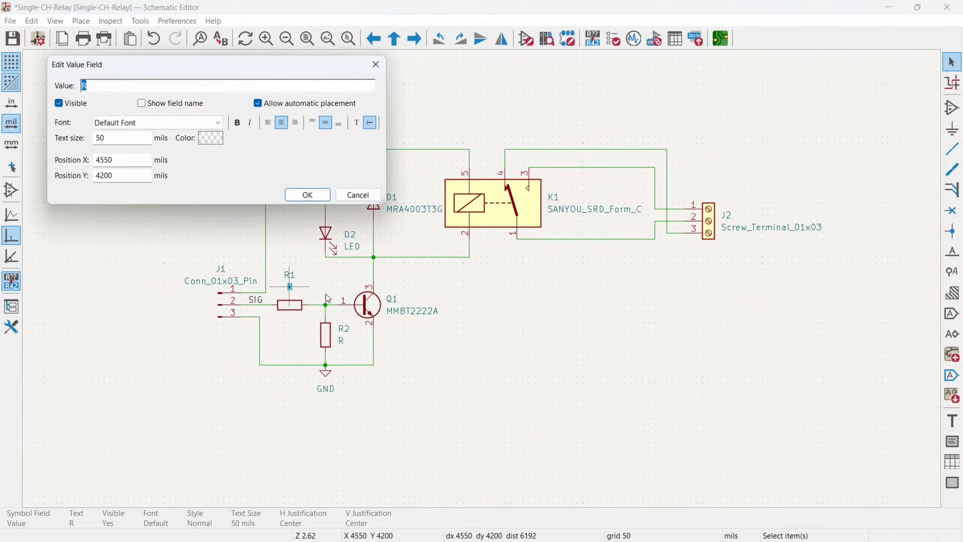
text(1k)
key(BackSpace)
text(K)
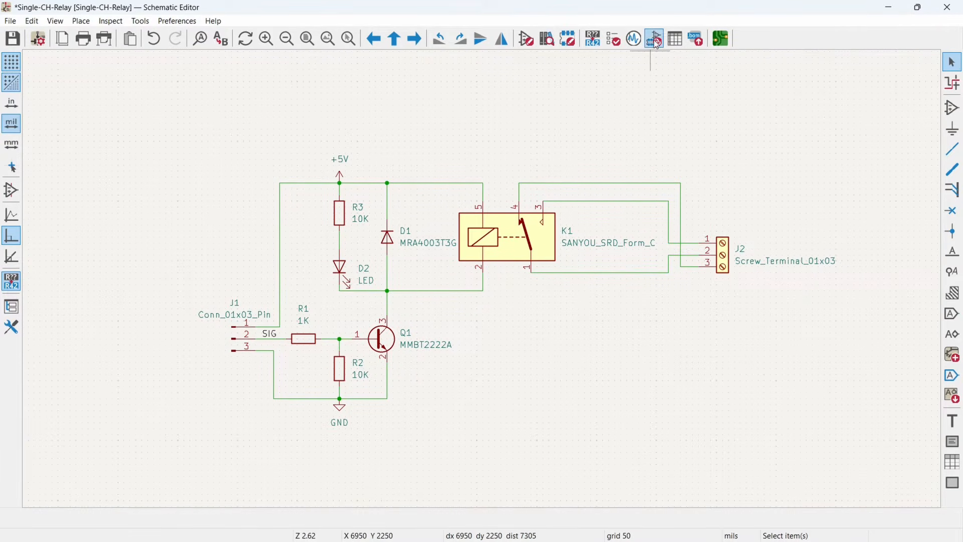
- Open the footprint assignment tool and assign LED_0603_1608Metric from the LED_SMD library to D2
click(656, 40)
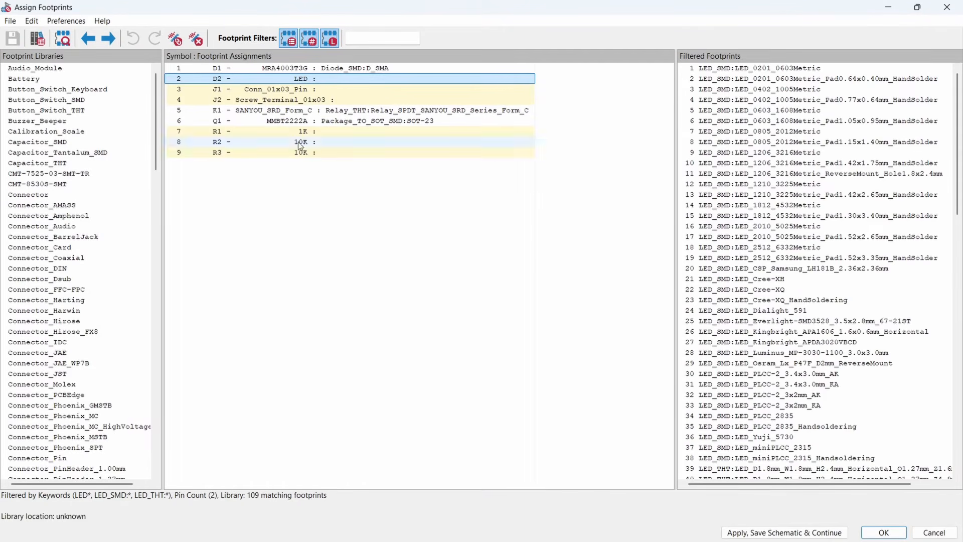
scroll(58, 290, down, 10)
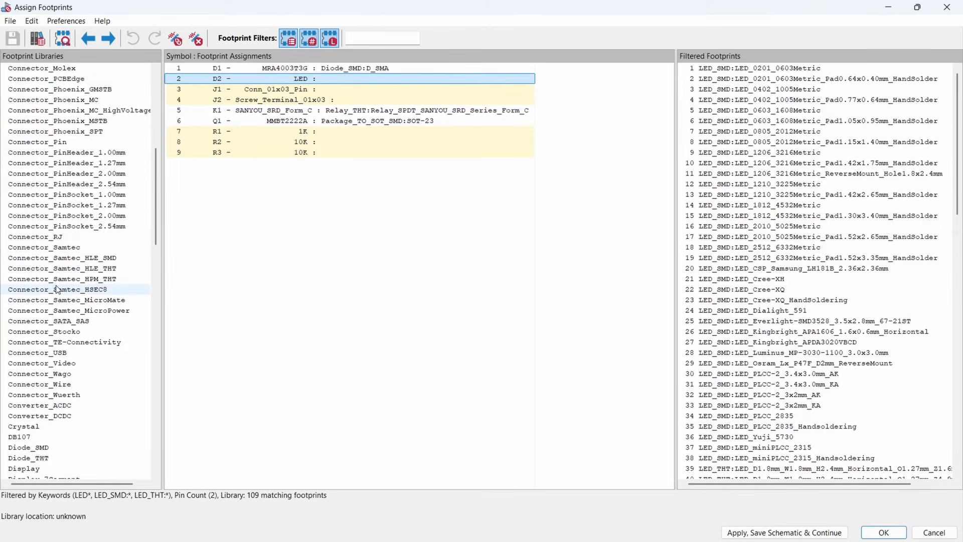
scroll(57, 290, down, 7)
click(74, 395)
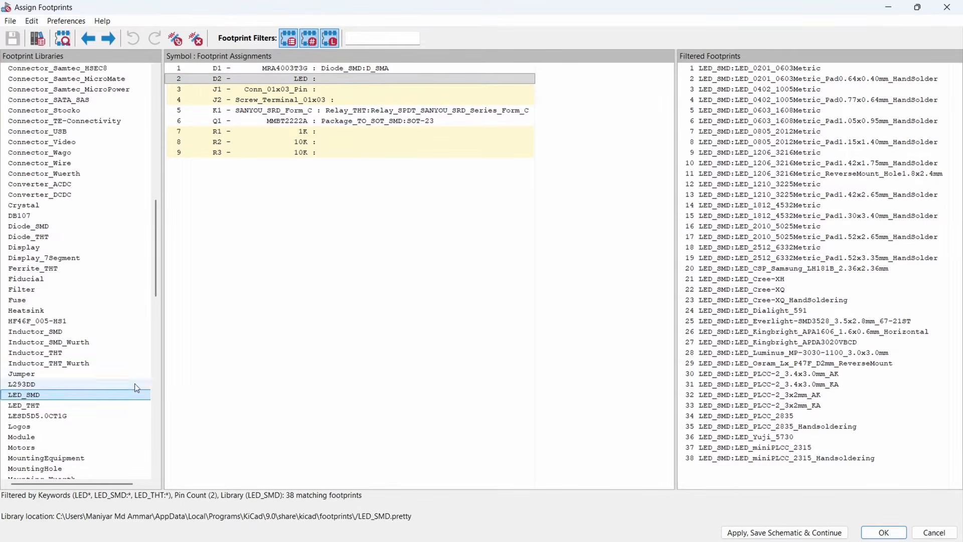
double_click(761, 111)
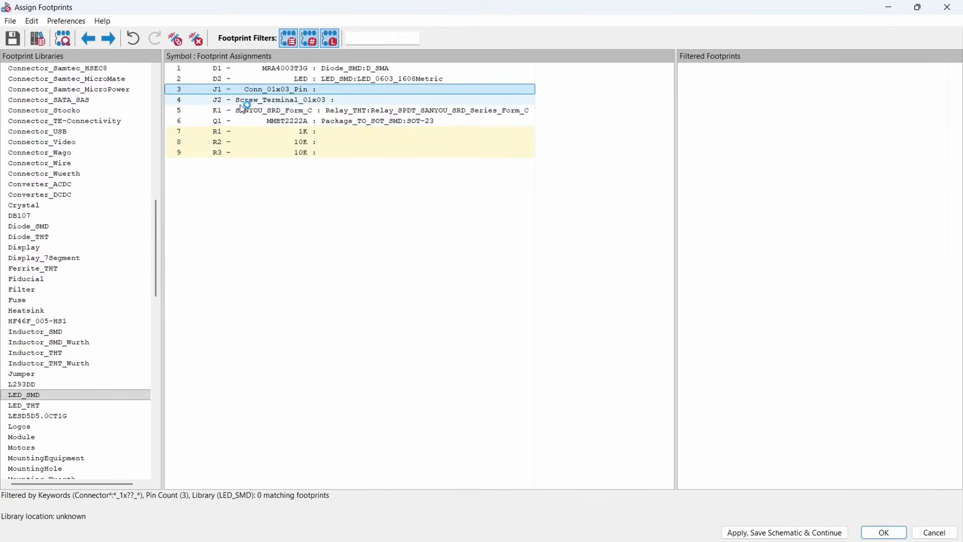
- Assign the horizontal PinHeader_1x03_P2.54mm footprint from the Connector_PinHeader_2.54mm library to J1
scroll(68, 242, up, 8)
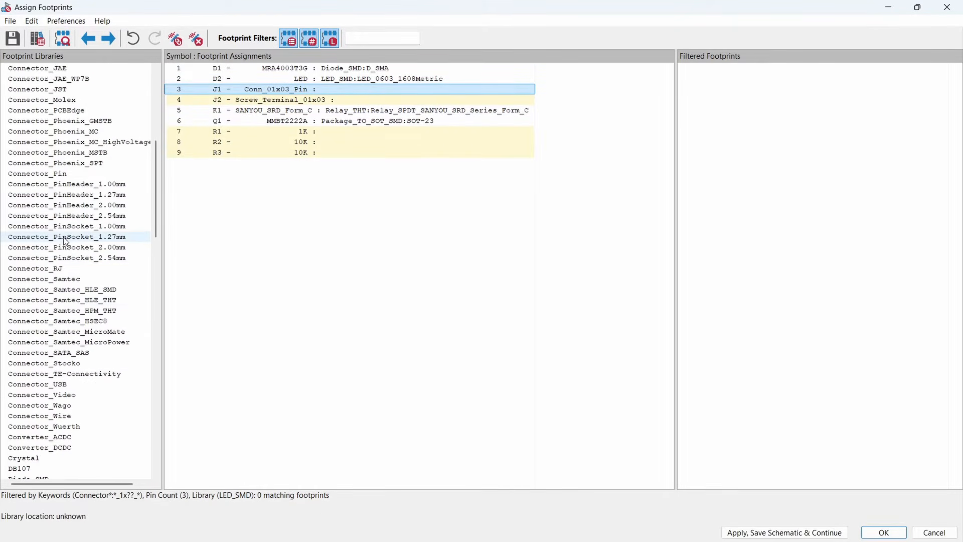
click(110, 217)
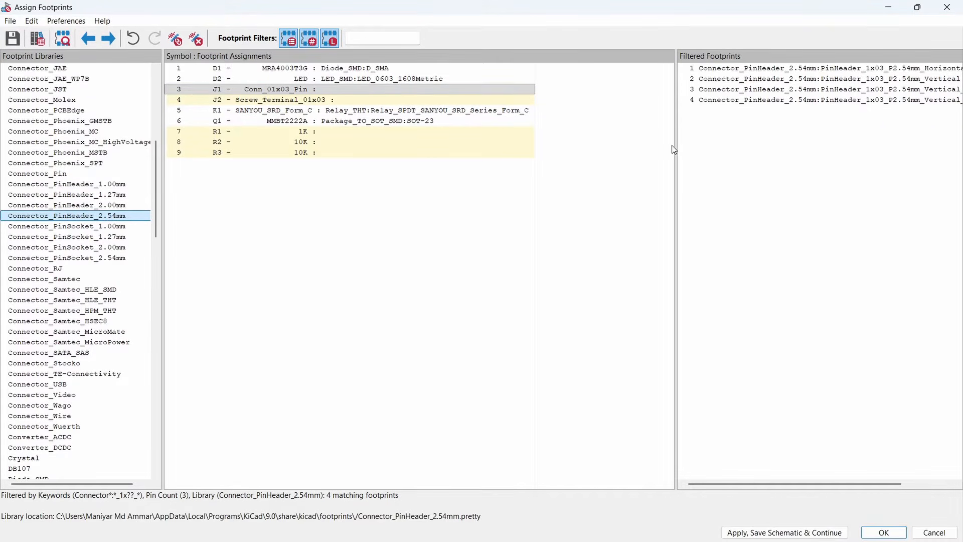
drag(675, 141, 583, 140)
double_click(773, 72)
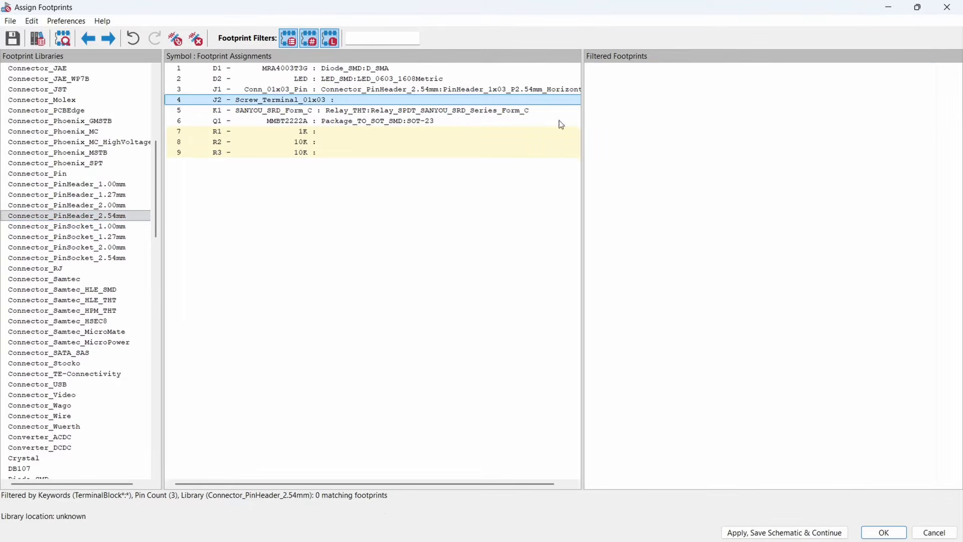
- Assign the TerminalBlock_bornier-3_P5.08mm footprint from the TerminalBlock library to screw terminal J2
scroll(51, 312, down, 5)
scroll(50, 312, down, 20)
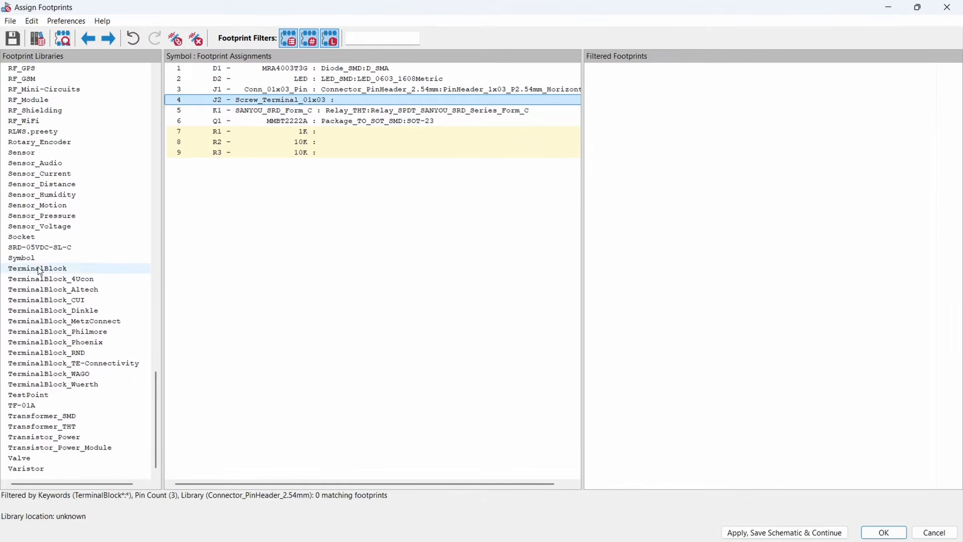
click(53, 268)
double_click(718, 111)
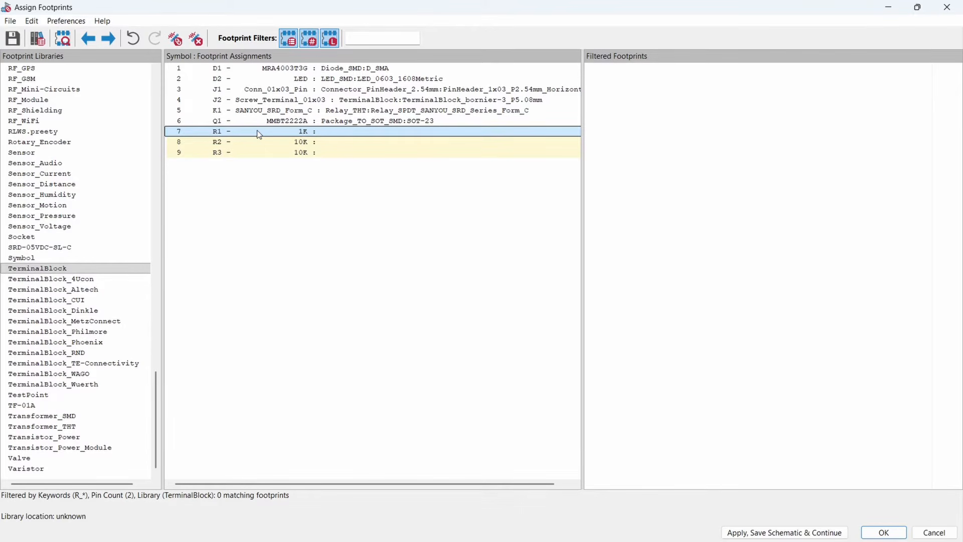
- Assign R_0603_1608Metric from the Resistor_SMD library to R1, R2 and R3 together, and accept the footprint assignments
shift+click(245, 153)
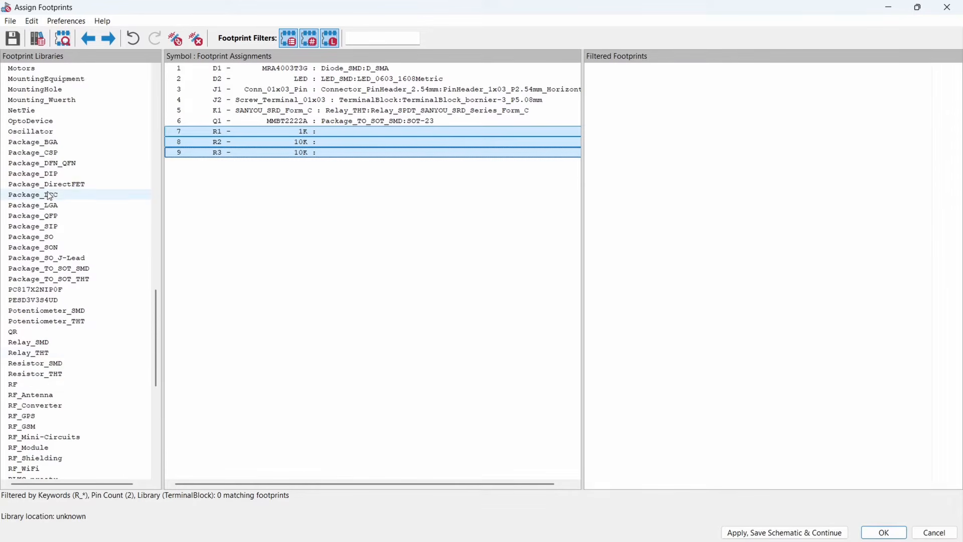
scroll(36, 196, up, 6)
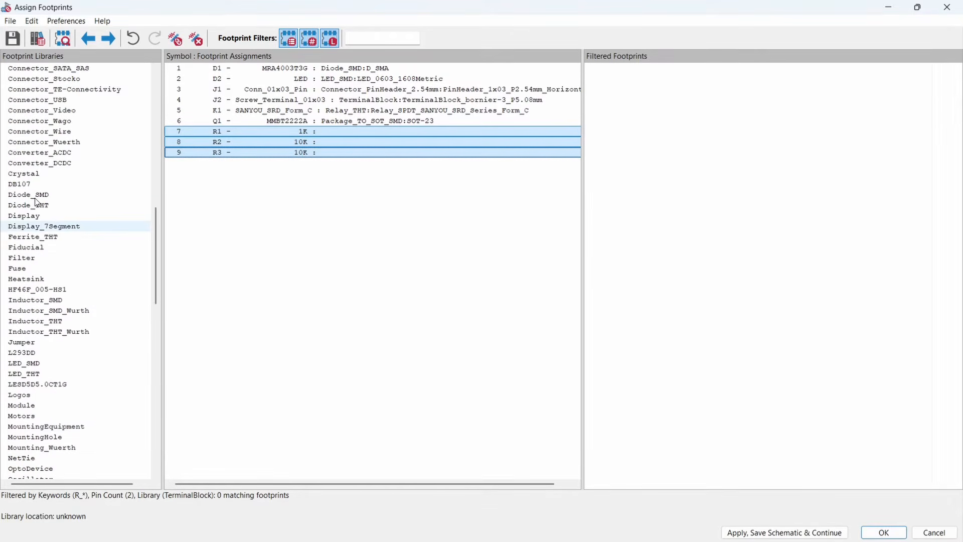
scroll(36, 196, down, 15)
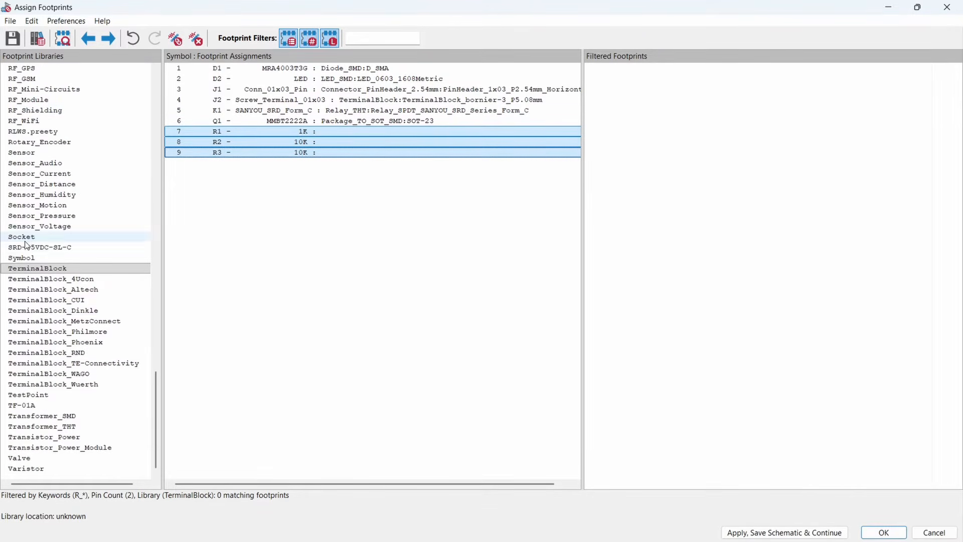
scroll(30, 241, up, 1)
scroll(38, 145, up, 2)
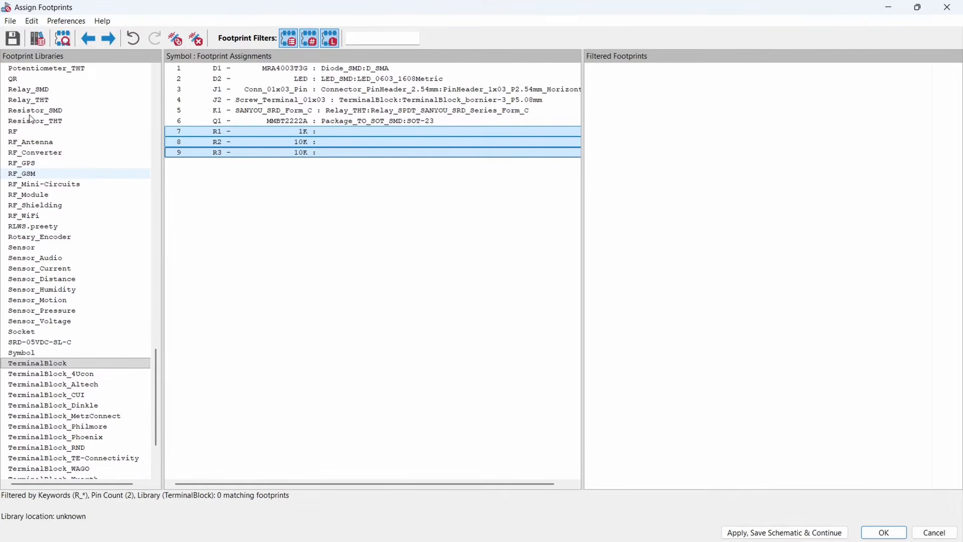
click(35, 110)
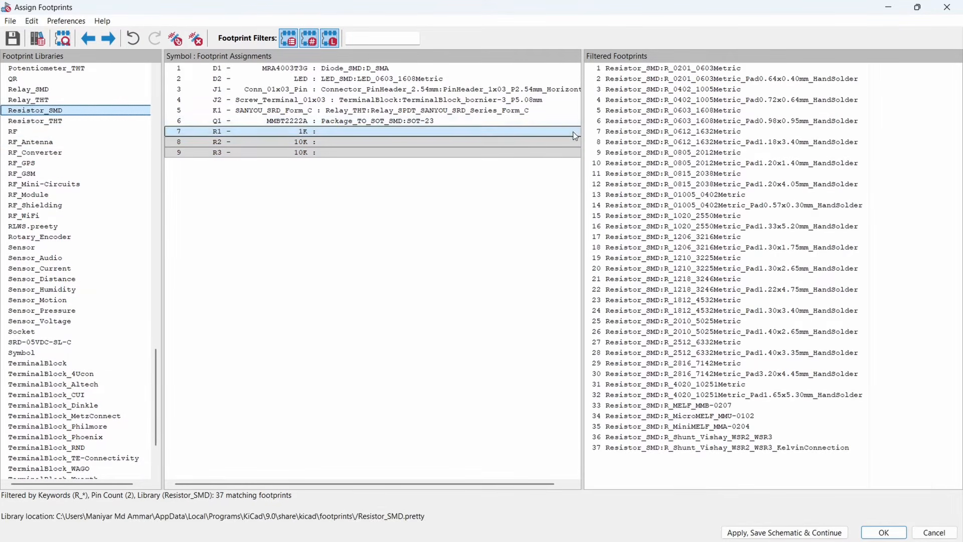
double_click(691, 110)
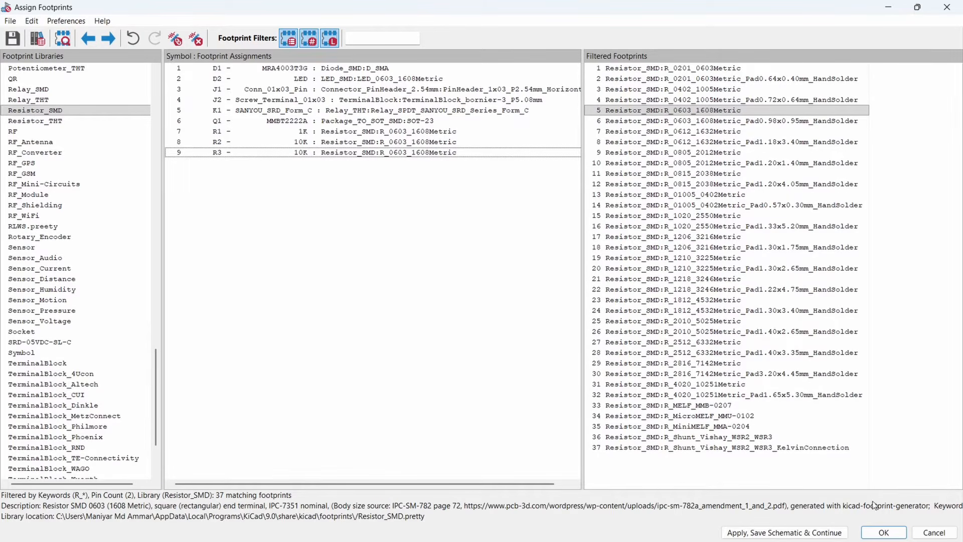
click(884, 533)
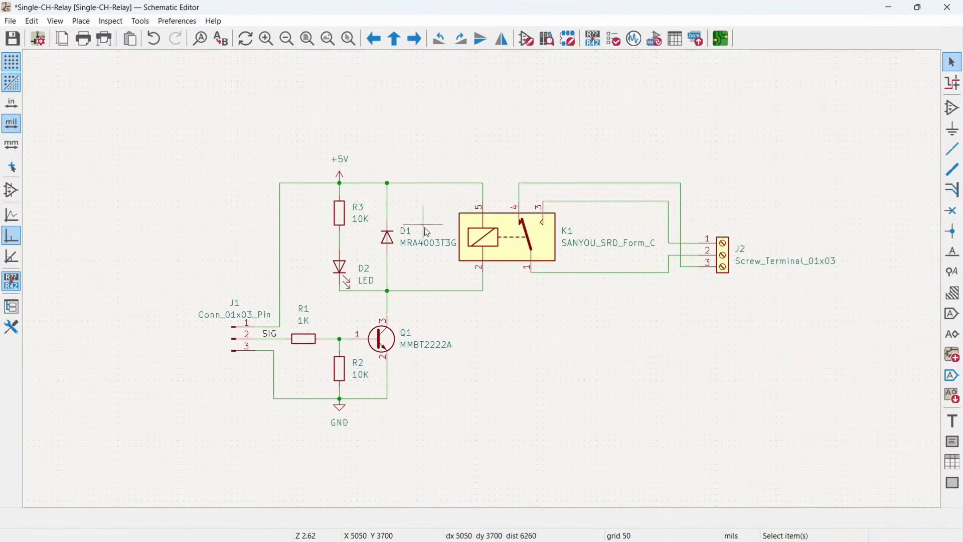
- Switch from the finished schematic to the project's board in the PCB Editor
middle_drag(571, 331, 475, 255)
middle_drag(435, 306, 543, 343)
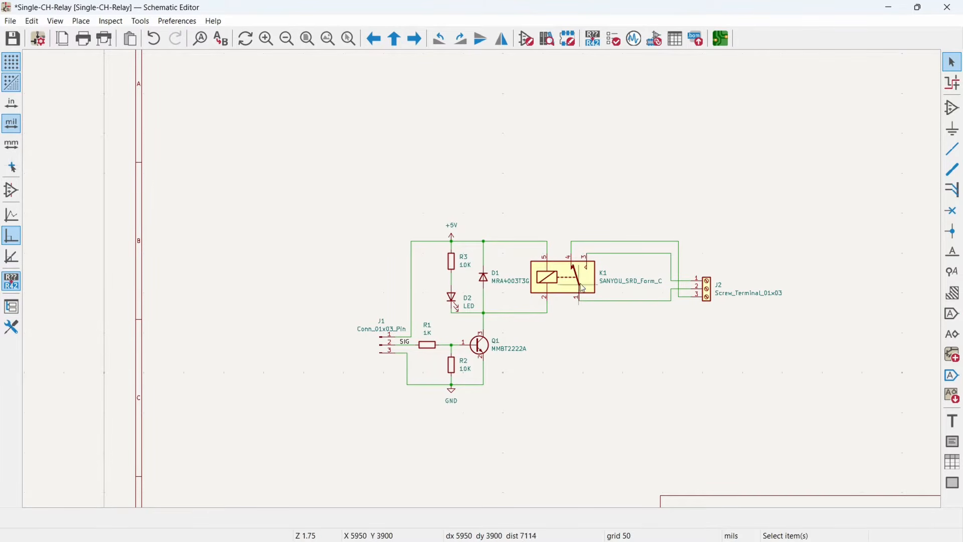
middle_drag(552, 332, 521, 307)
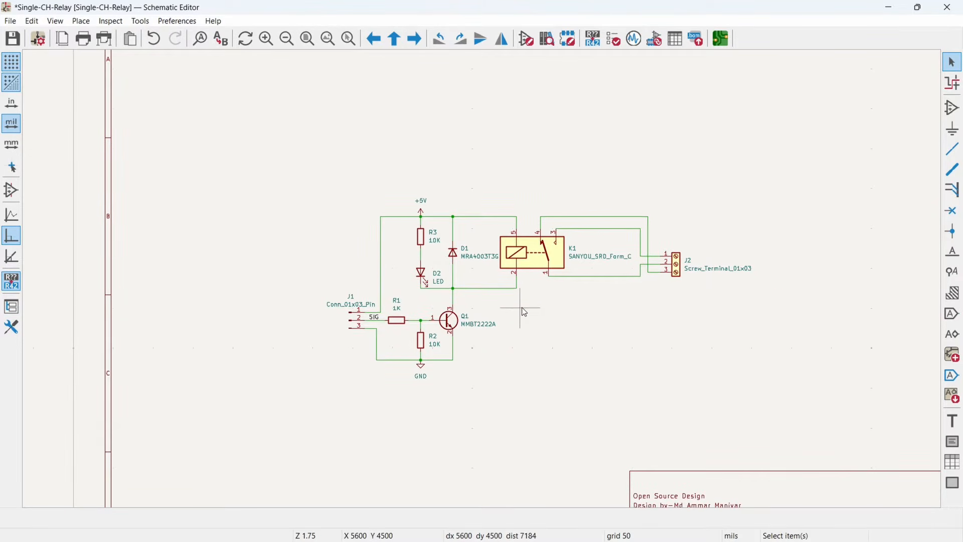
click(721, 42)
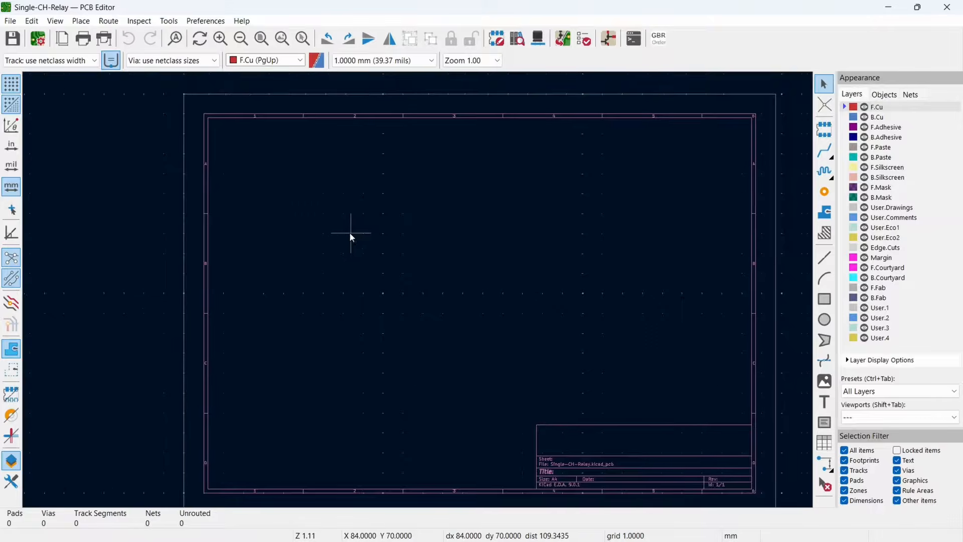
mouse_move(330, 256)
middle_down()
mouse_move(316, 240)
mouse_move(321, 251)
middle_up()
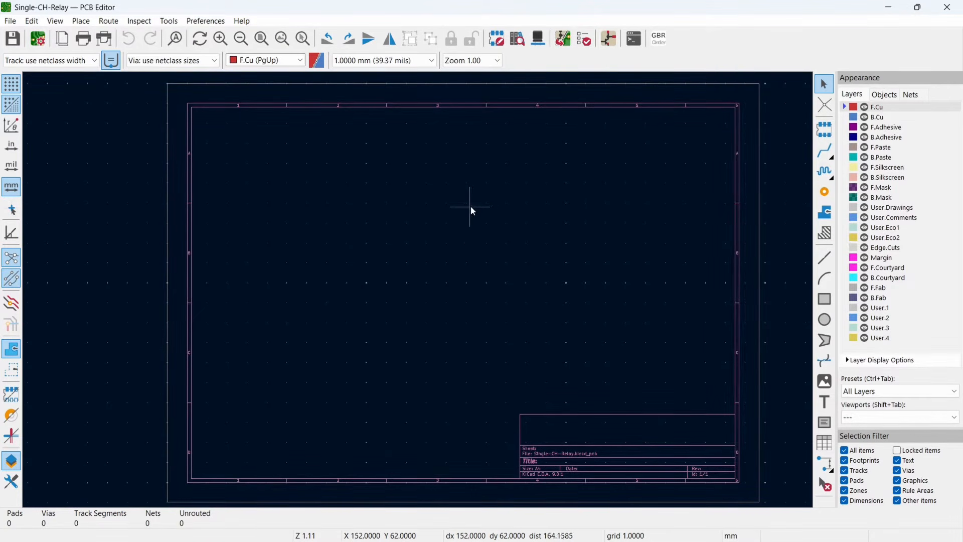
- Update the board from the schematic and place the imported footprints together on the sheet
click(562, 39)
click(346, 309)
click(417, 310)
click(523, 312)
scroll(498, 291, up, 4)
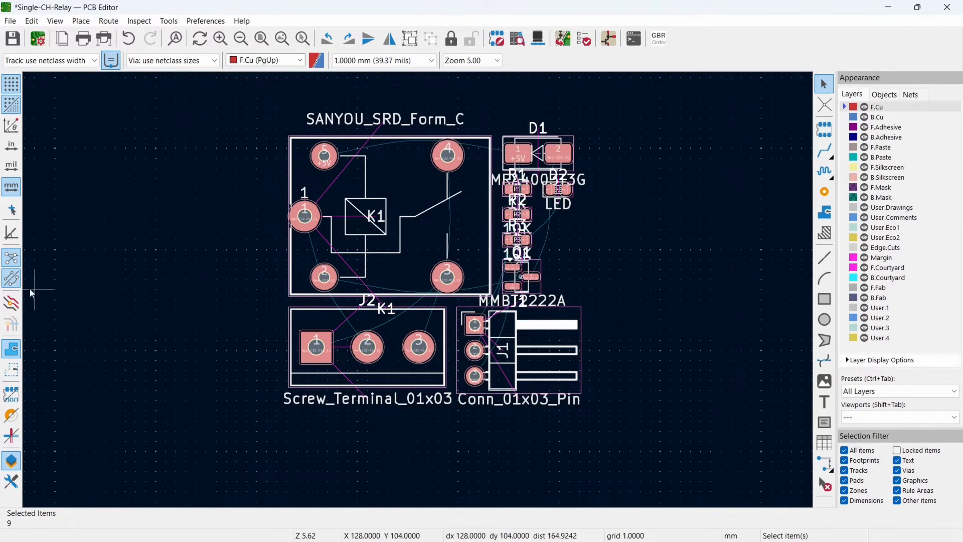
click(231, 219)
- Hide the F.Fab layer so the fabrication text no longer overlaps the footprints
scroll(230, 220, down, 1)
middle_drag(512, 317, 398, 299)
scroll(477, 322, up, 1)
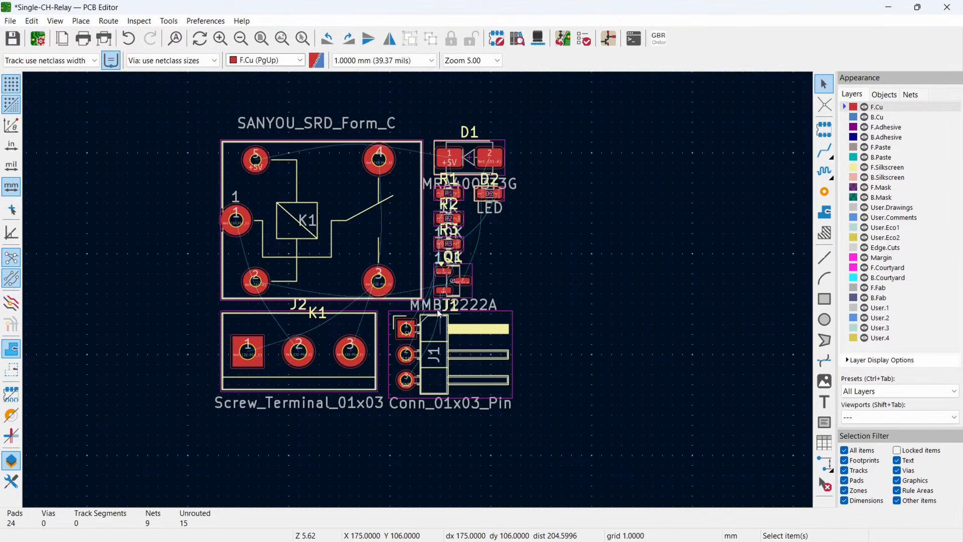
click(864, 288)
scroll(505, 321, down, 1)
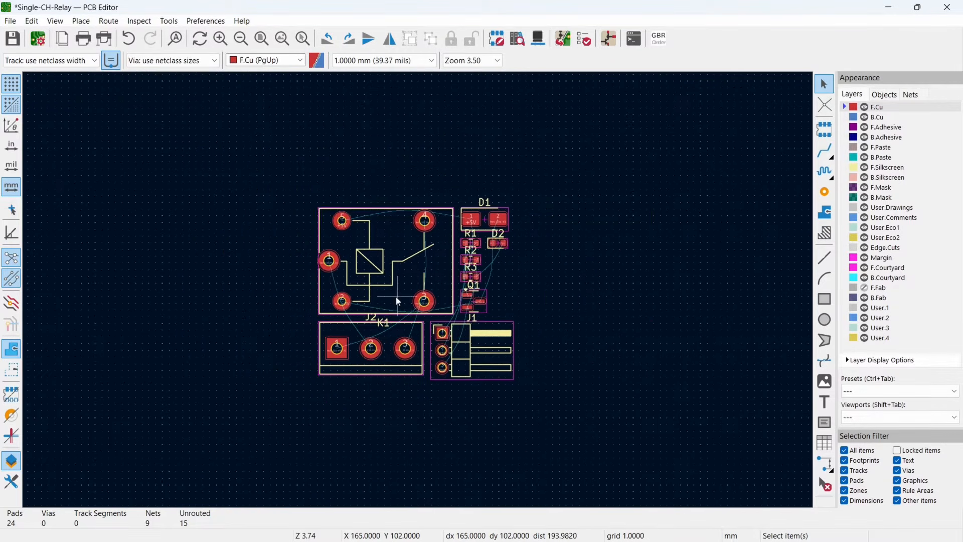
- Select all the footprints and move them together toward the right side of the sheet to clear space for the board outline
middle_drag(463, 304, 641, 306)
scroll(425, 305, down, 2)
middle_drag(419, 290, 374, 316)
drag(353, 255, 624, 420)
drag(438, 309, 564, 338)
click(485, 359)
middle_drag(485, 359, 456, 324)
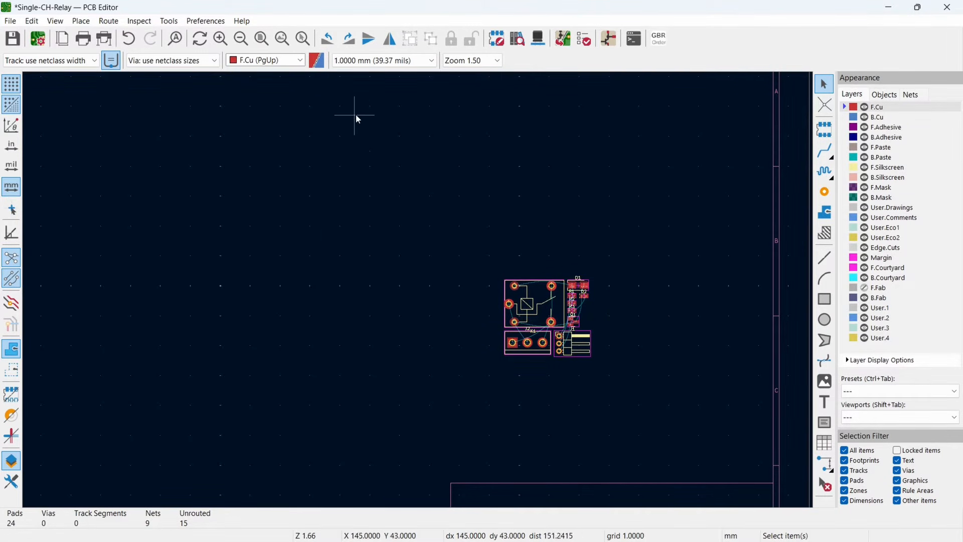
- Using the 1.0000 mm grid, draw a 38 by 26 mm board outline rectangle on the Edge.Cuts layer
click(368, 61)
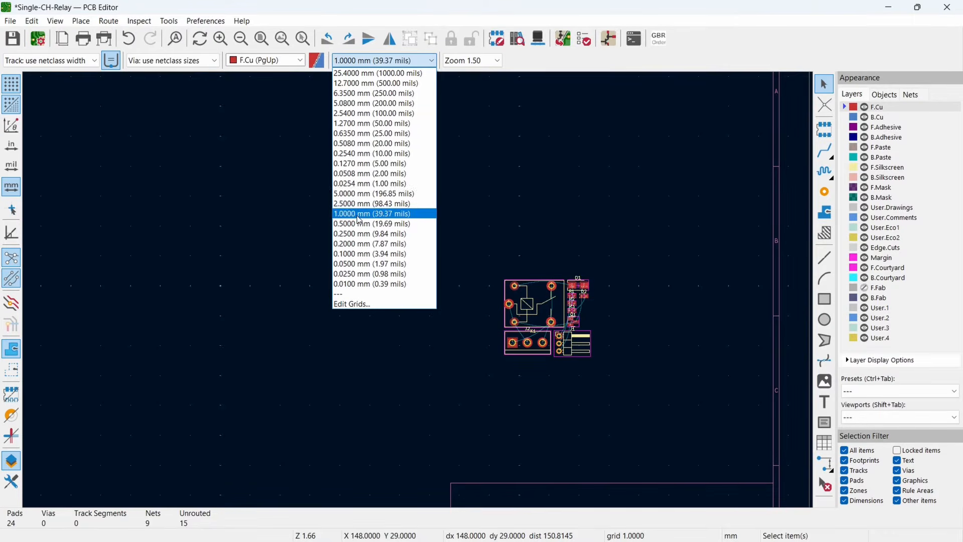
click(358, 214)
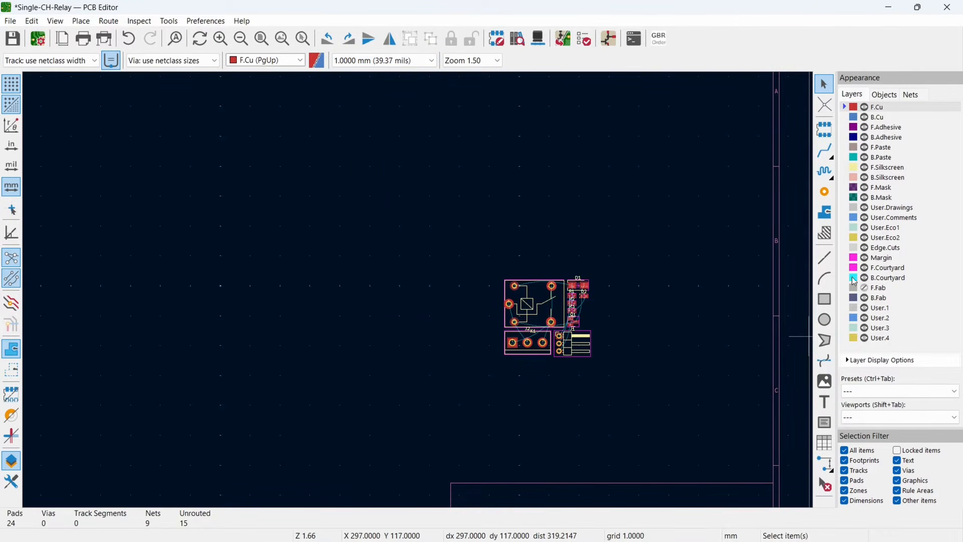
click(854, 251)
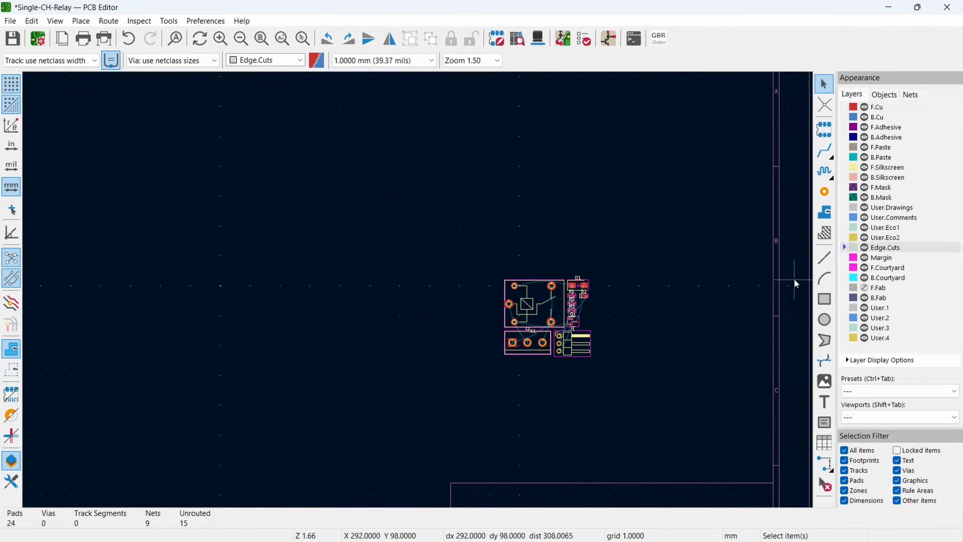
click(827, 304)
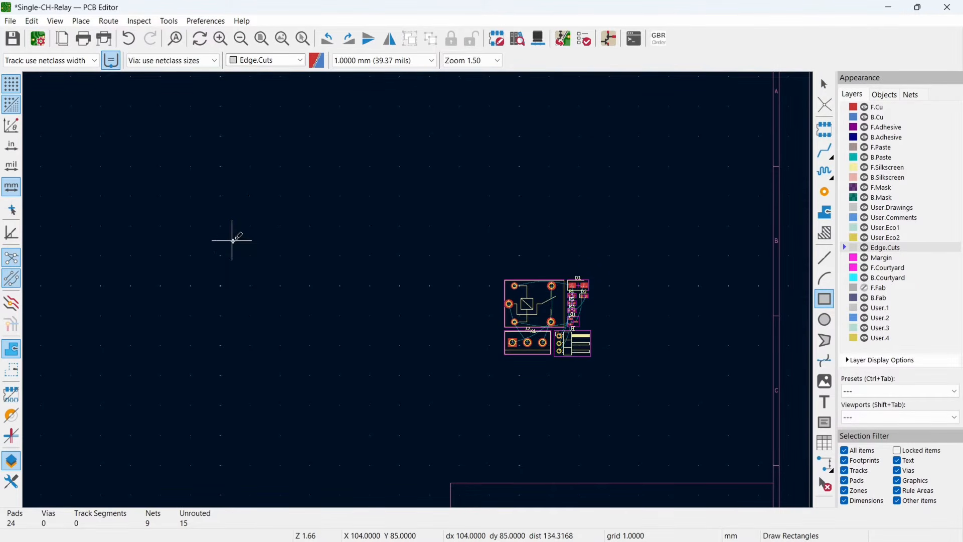
click(232, 241)
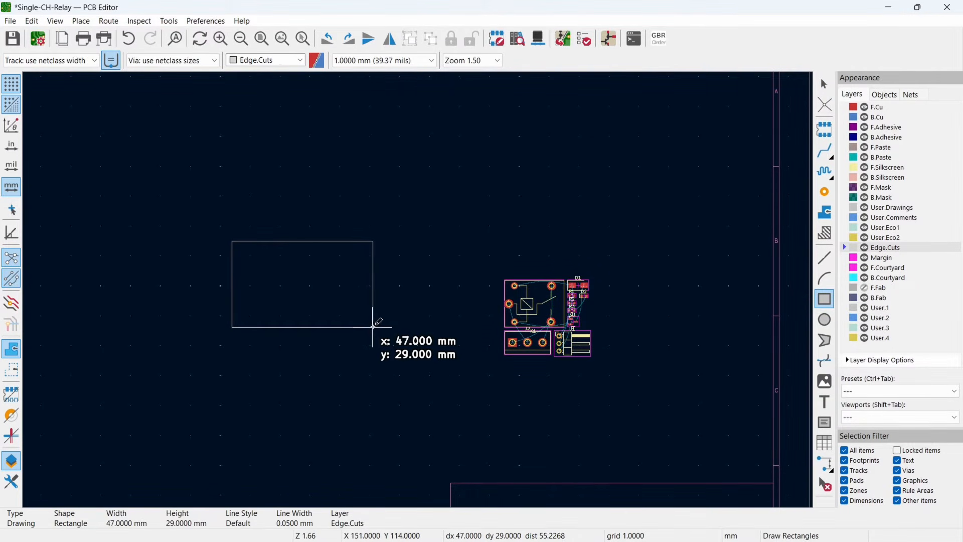
click(347, 318)
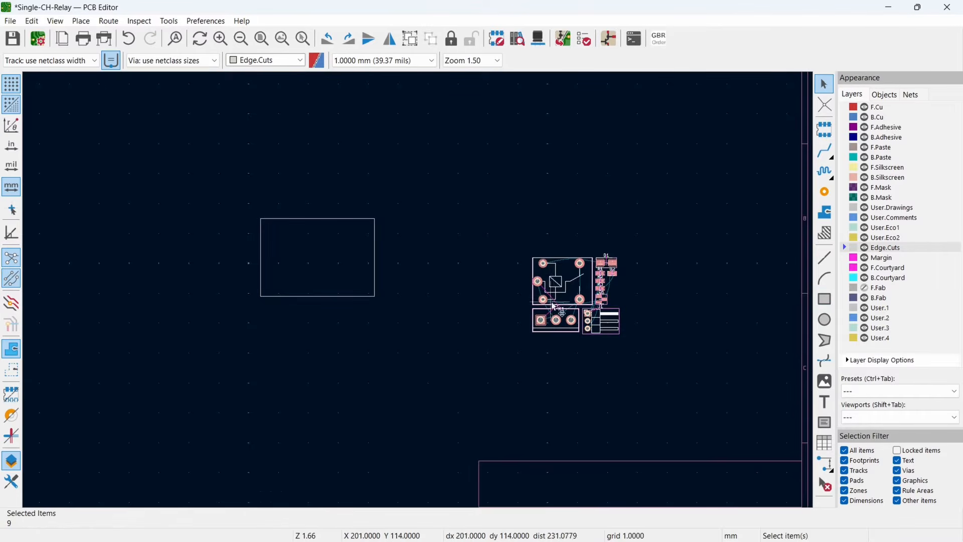
- Move the whole group of footprints close to the right side of the board outline
drag(552, 304, 440, 251)
click(401, 320)
scroll(436, 274, up, 2)
scroll(418, 291, up, 2)
middle_drag(296, 284, 465, 297)
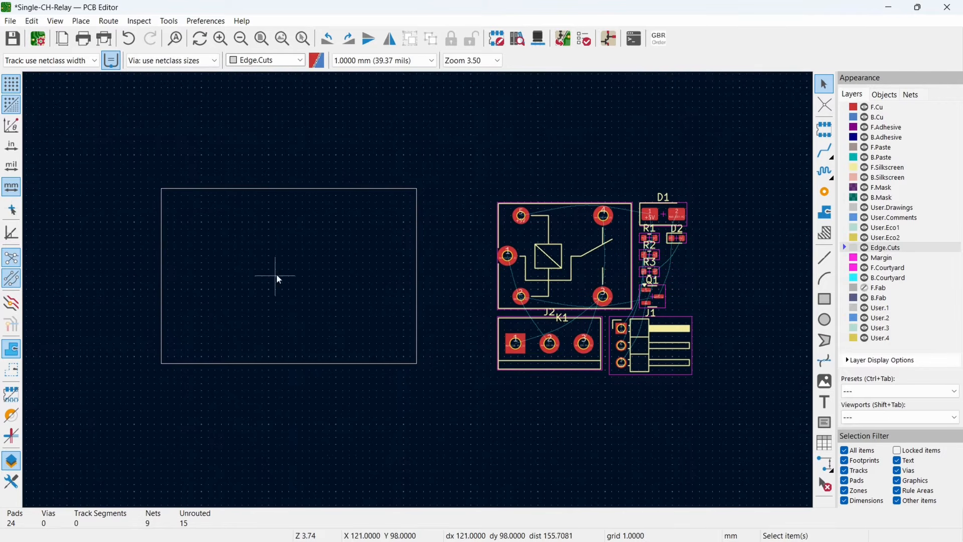
middle_drag(351, 305, 335, 287)
- Set the grid to 0.0500 mm and arrange relay K1, terminal J2, header J1 and diode D1 on the board outline
mouse_move(536, 245)
mouse_down()
mouse_move(483, 208)
mouse_move(477, 224)
mouse_move(280, 240)
mouse_move(343, 260)
mouse_move(407, 232)
mouse_move(491, 226)
mouse_move(545, 240)
mouse_up()
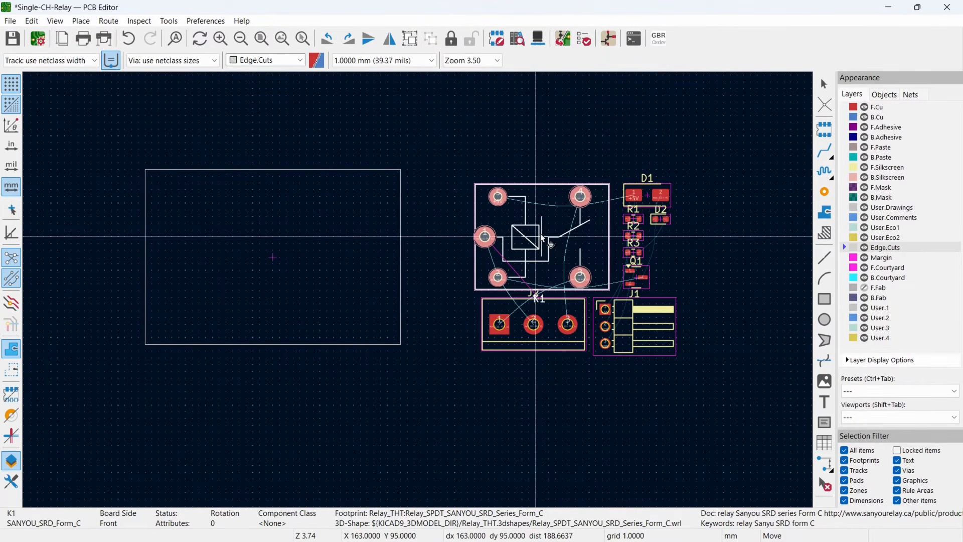
click(371, 61)
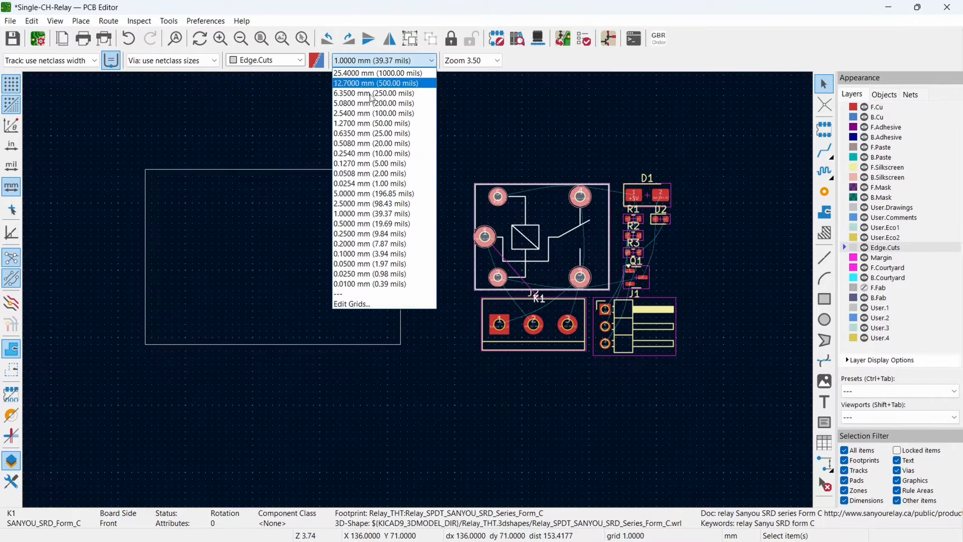
click(376, 263)
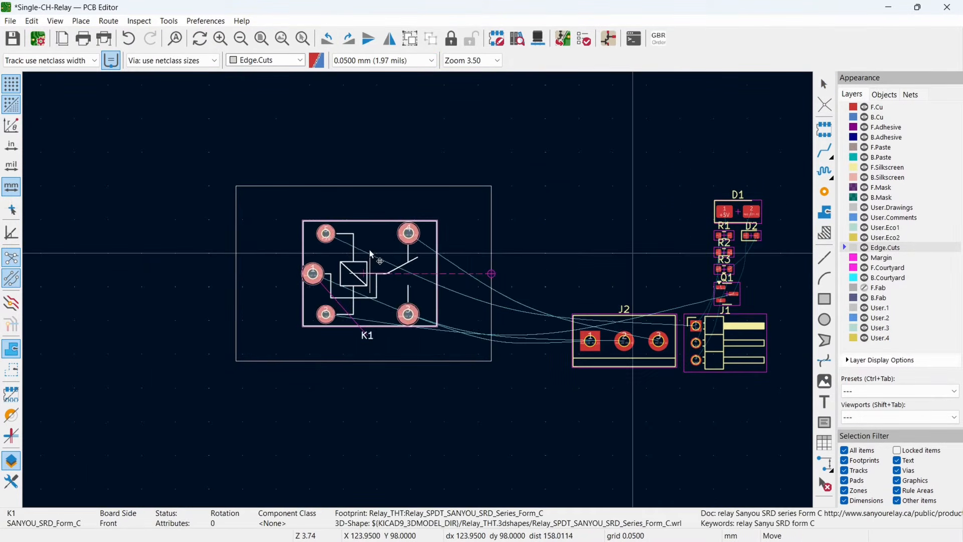
scroll(419, 294, up, 5)
scroll(419, 293, down, 5)
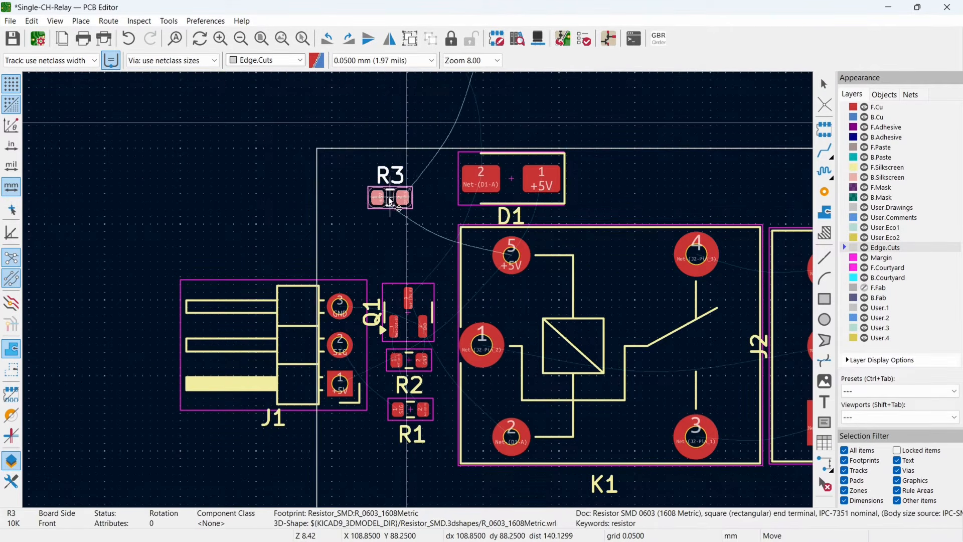
- Place Q1, R2 and R1 between header J1 and relay K1, and stand R3 and D2 upright beside D1
scroll(443, 316, up, 3)
scroll(443, 316, down, 5)
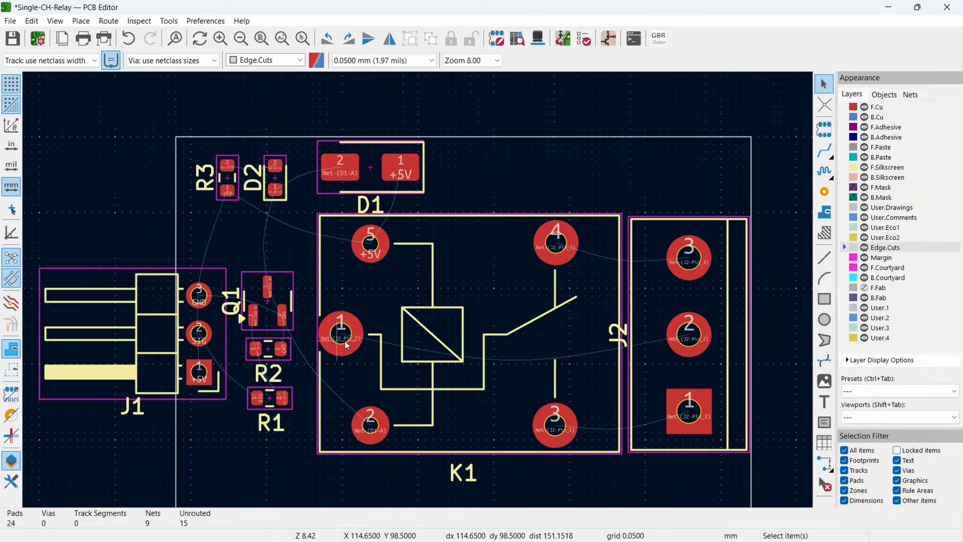
scroll(296, 376, up, 2)
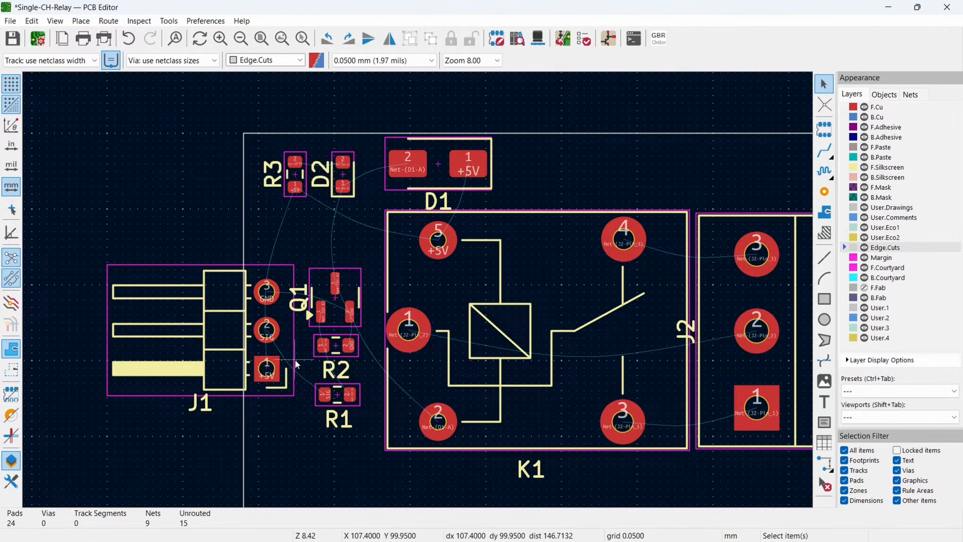
scroll(421, 306, down, 4)
scroll(423, 308, up, 3)
middle_drag(460, 289, 377, 297)
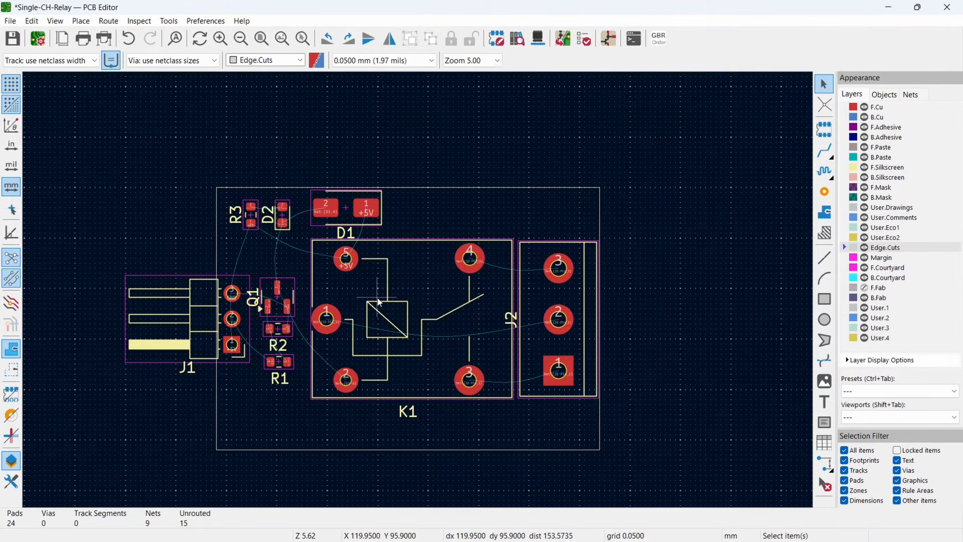
- Switch to the schematic, close the Electrical Rules Checker and bring the J1 connector wiring into view
click(612, 39)
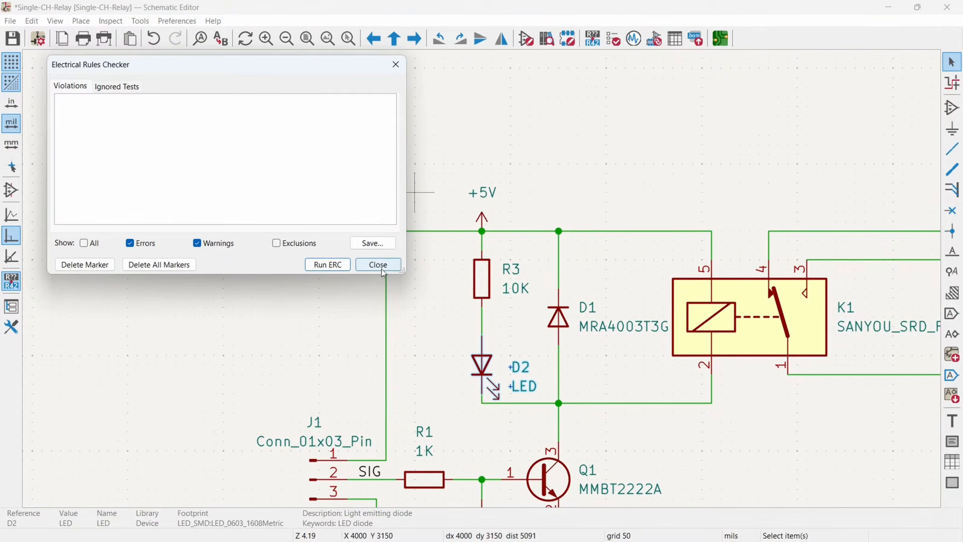
click(381, 269)
middle_drag(428, 381, 359, 181)
scroll(414, 220, down, 3)
scroll(521, 303, up, 5)
middle_drag(520, 303, 470, 298)
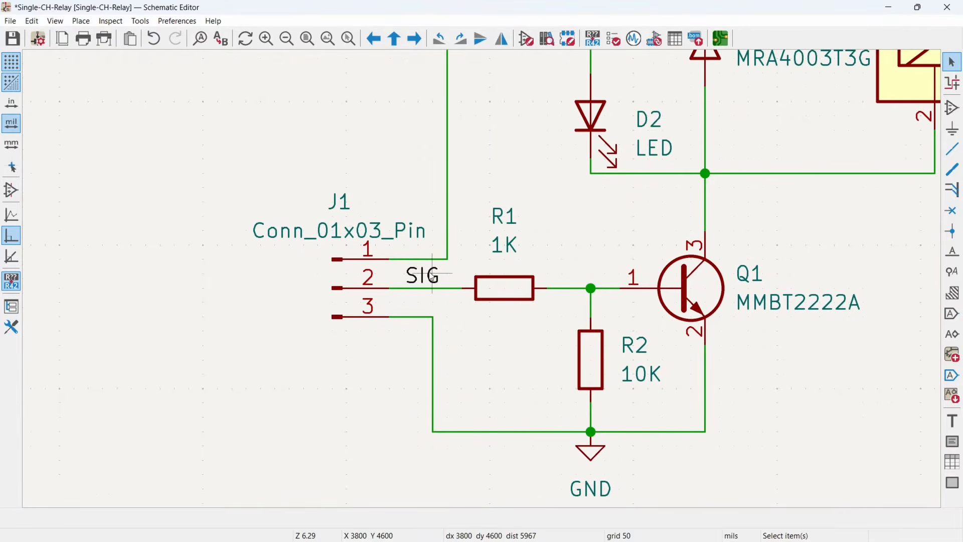
- Delete the short wires at J1 pins 1 and 3 and mirror the J1 connector vertically
click(426, 263)
key(Delete)
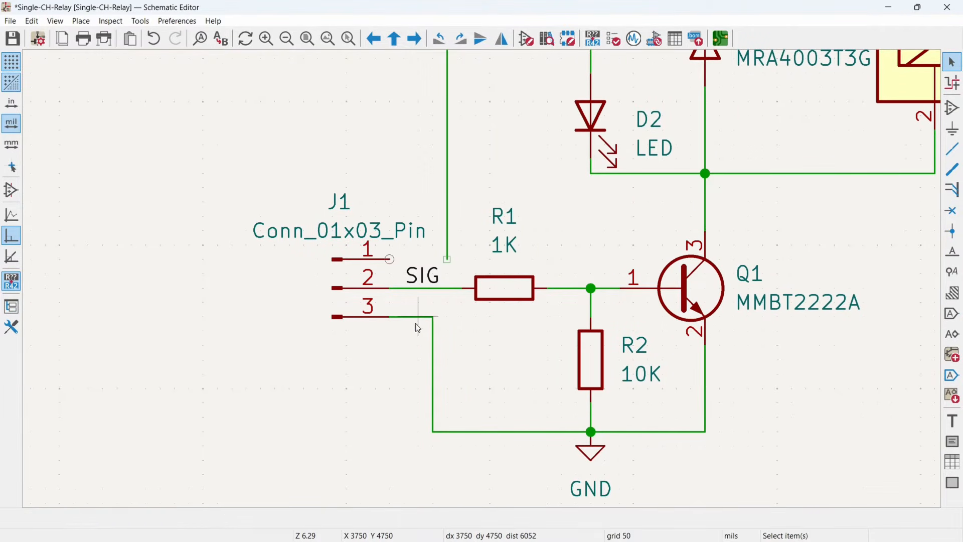
click(407, 318)
key(Delete)
drag(291, 204, 399, 365)
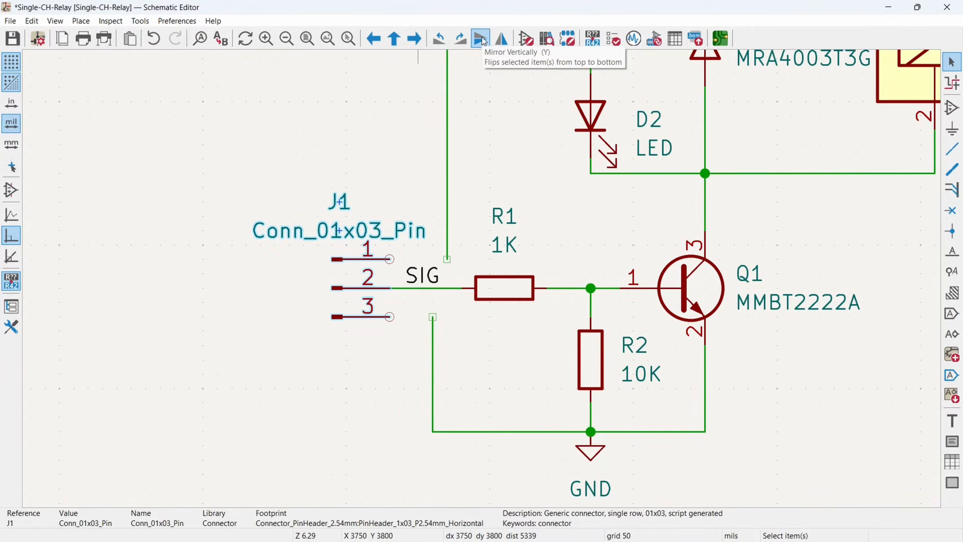
click(482, 39)
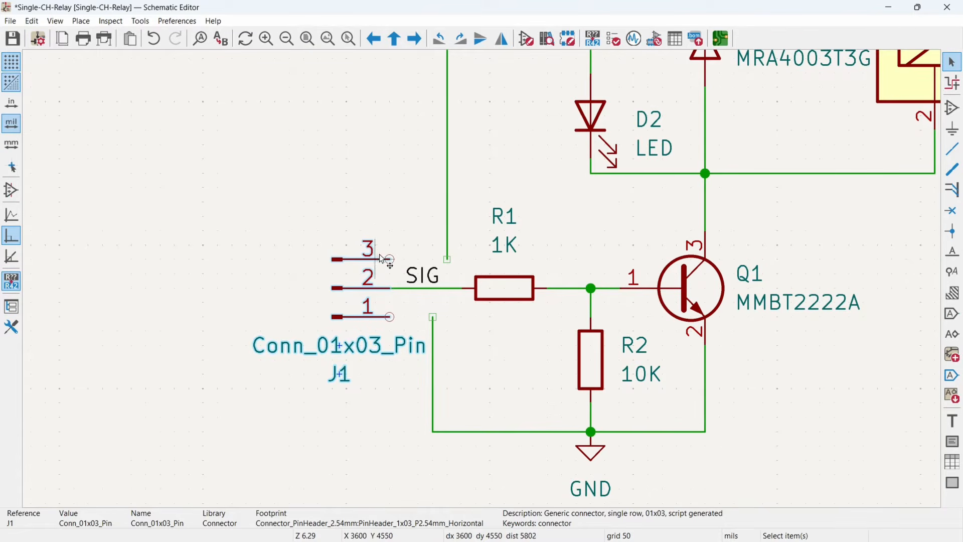
- Wire J1 pin 1 to the GND line and pin 3 to the +5V line, and save the schematic
click(390, 316)
click(433, 317)
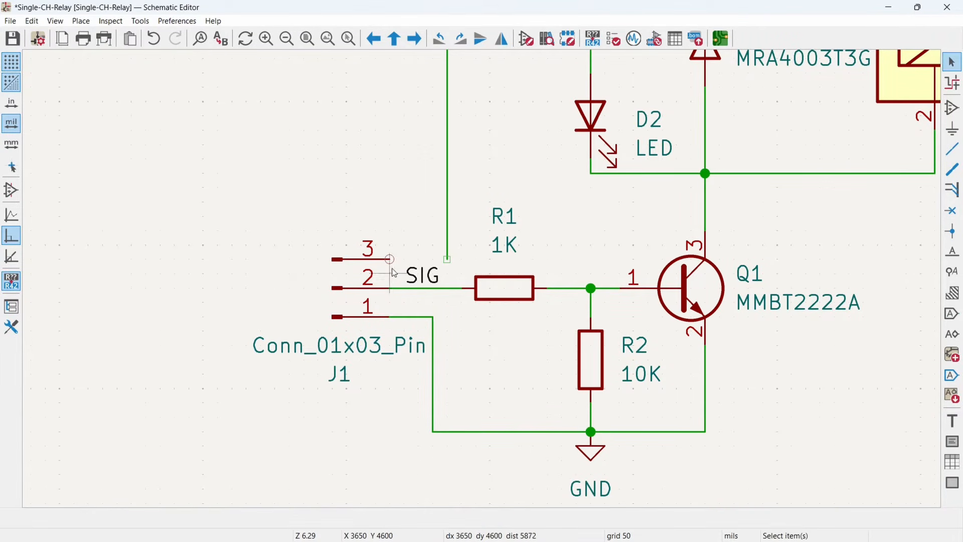
click(389, 260)
click(448, 260)
key(ctrl+s)
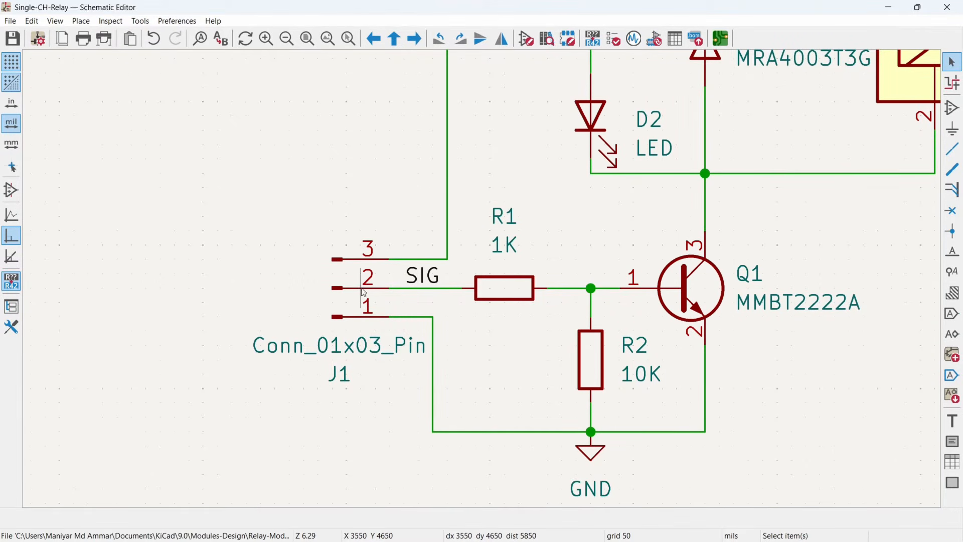
- Switch back to the board and update it with the changed J1 connections from the schematic
click(725, 44)
click(562, 40)
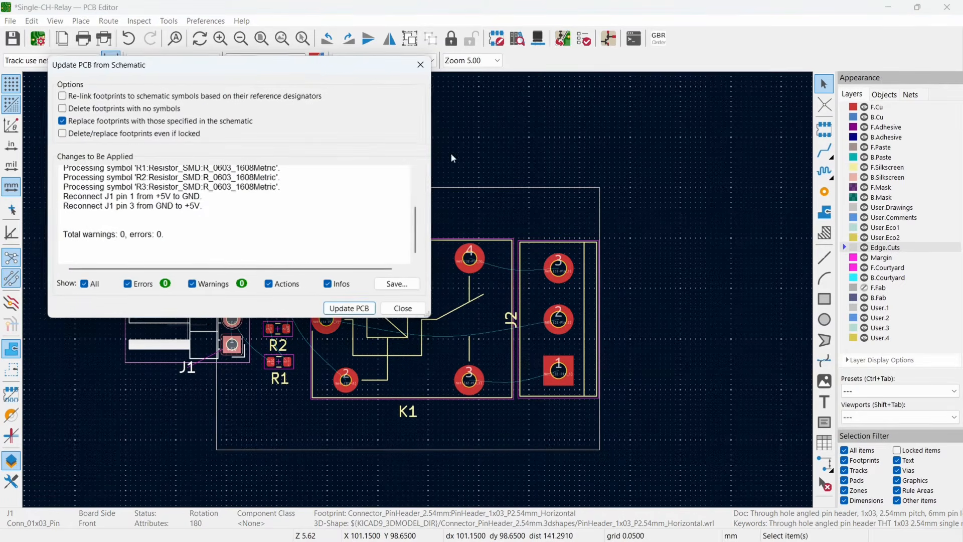
click(347, 308)
click(409, 310)
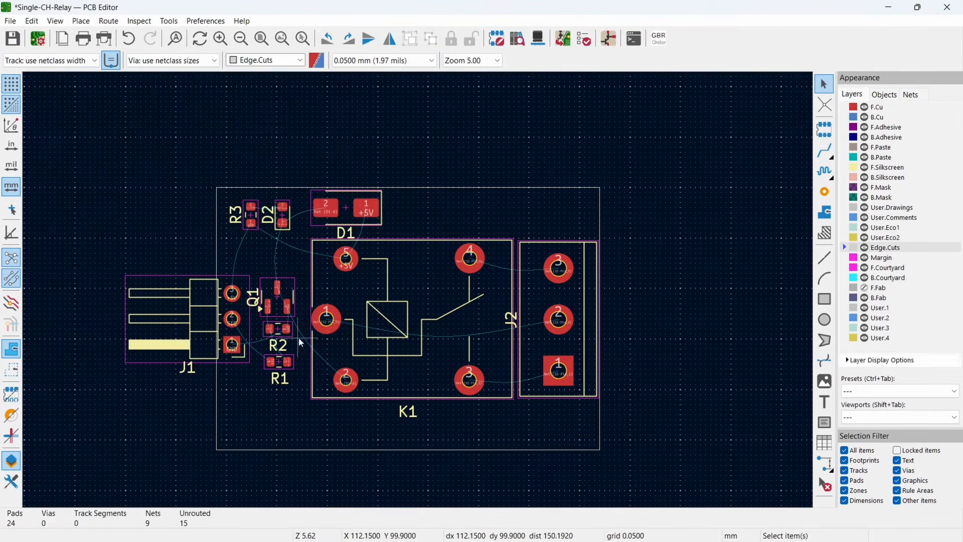
- Stand R1 and R2 upright side by side below Q1, bring R3 next to D2, and reposition the reference labels
scroll(297, 336, up, 3)
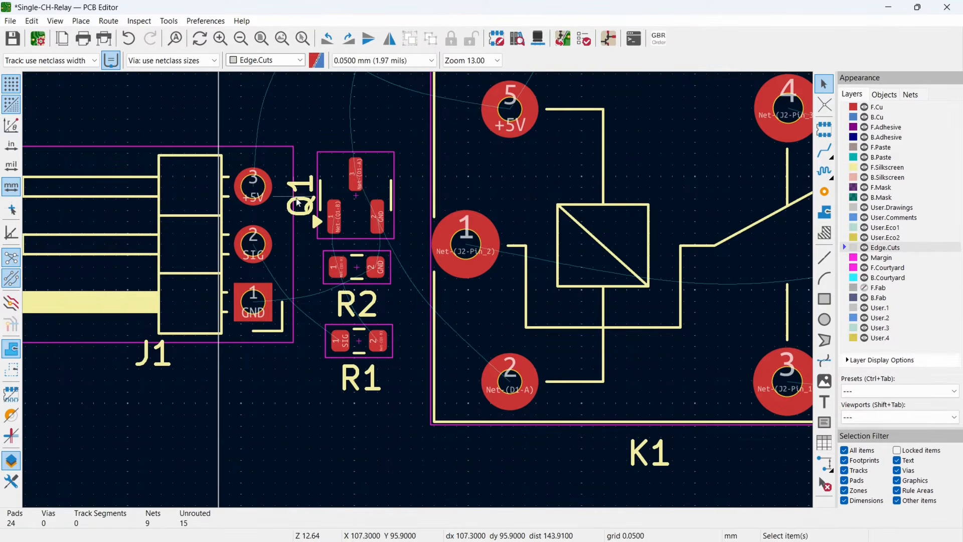
scroll(207, 336, down, 3)
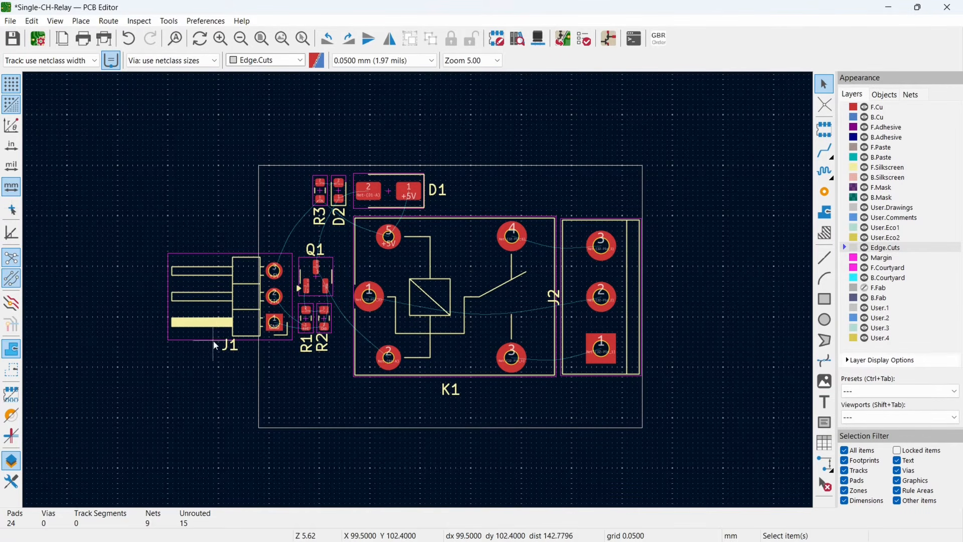
- Hide the reference text of header J1 in its footprint properties
click(251, 338)
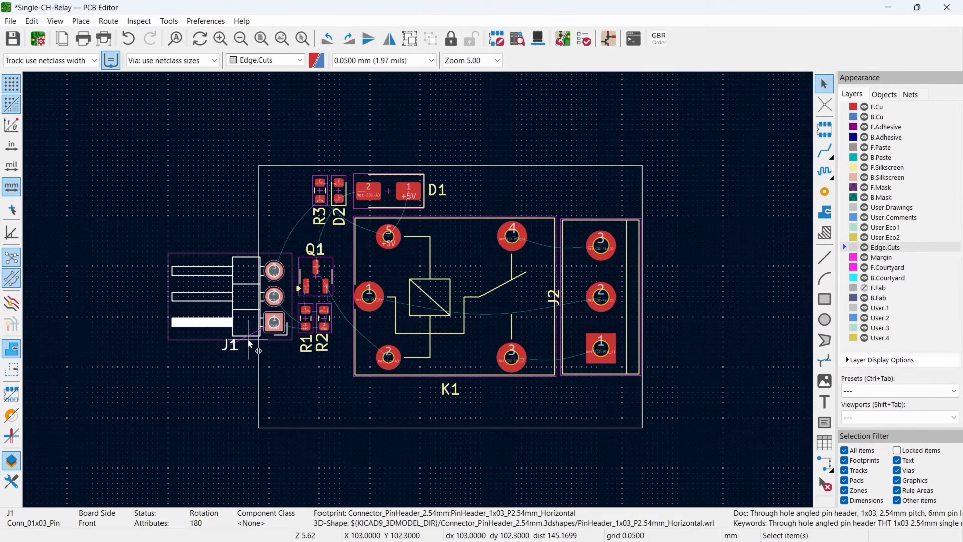
double_click(249, 340)
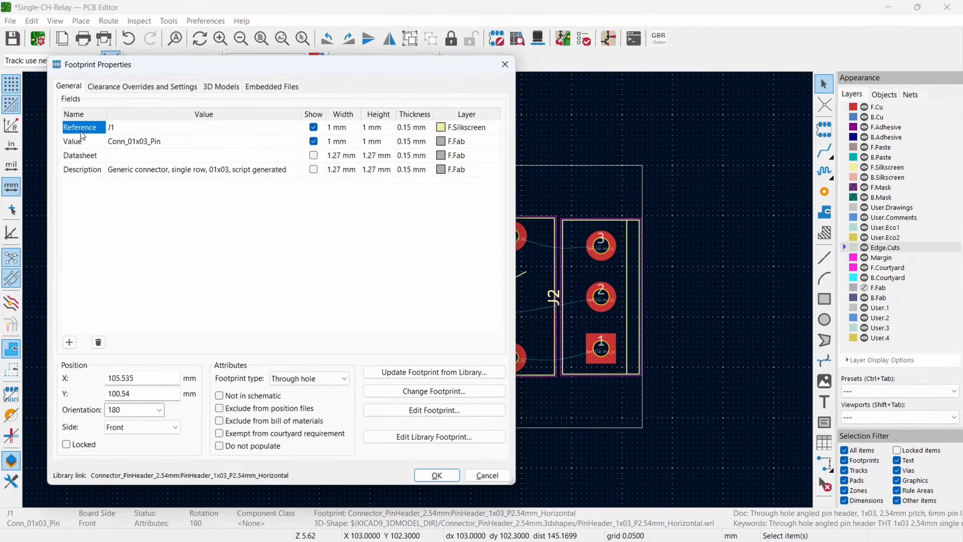
click(313, 128)
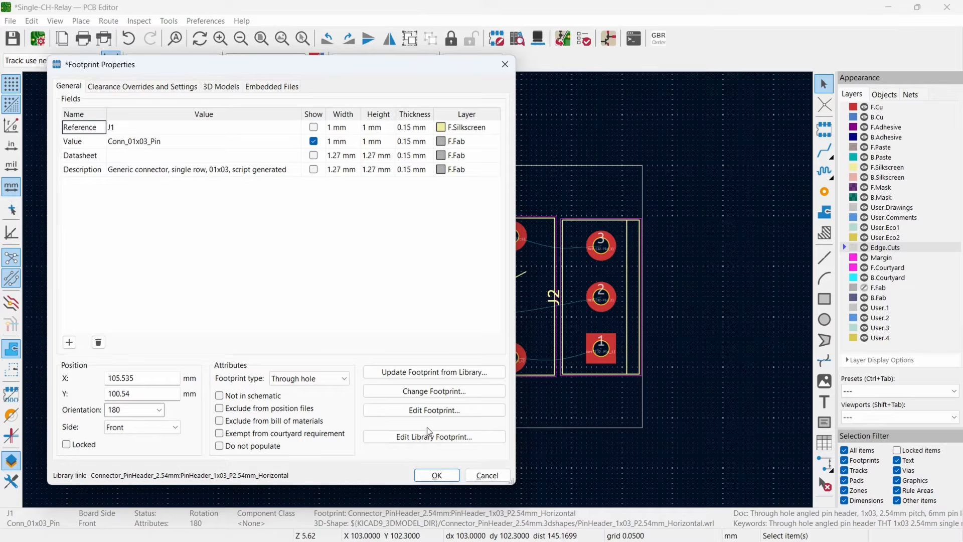
click(437, 475)
click(182, 390)
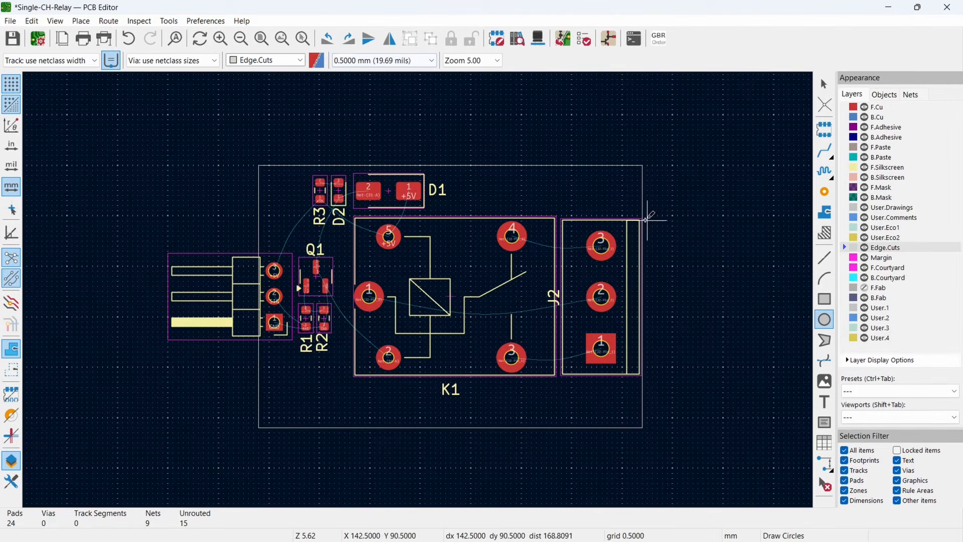
- On the 0.5000 mm grid, add a 1 mm radius Edge.Cuts circle in each board corner, centred 2 mm from both edges
scroll(622, 187, up, 4)
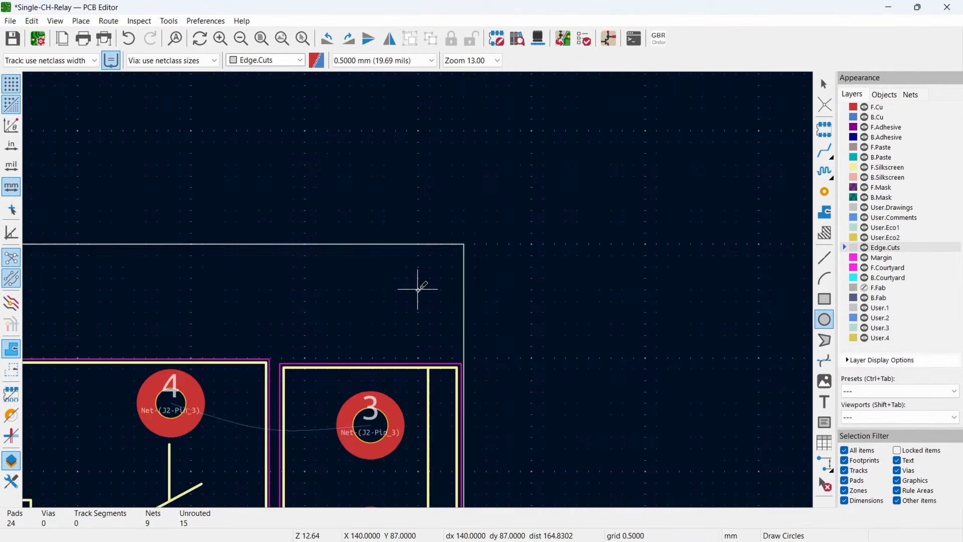
click(418, 289)
click(453, 289)
key(Escape)
scroll(476, 319, down, 4)
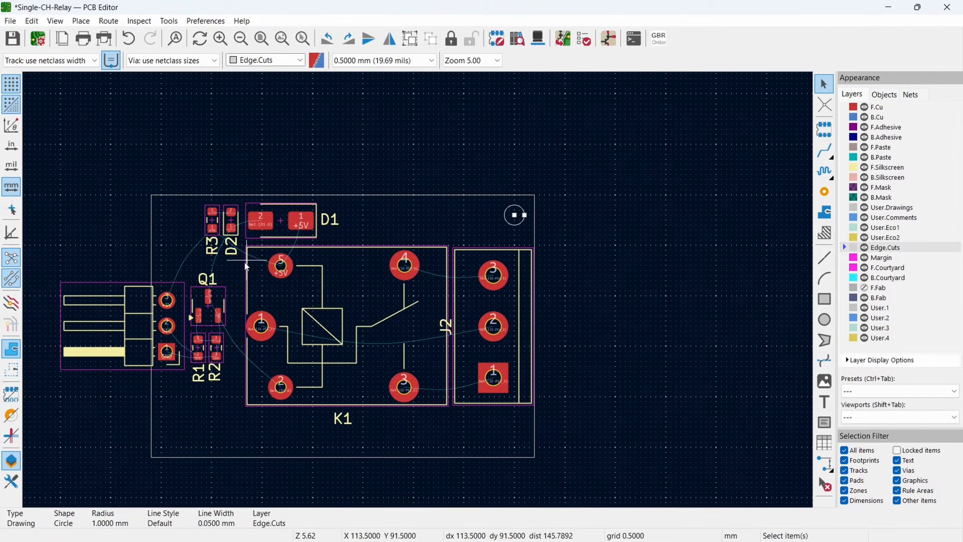
middle_drag(512, 245, 415, 299)
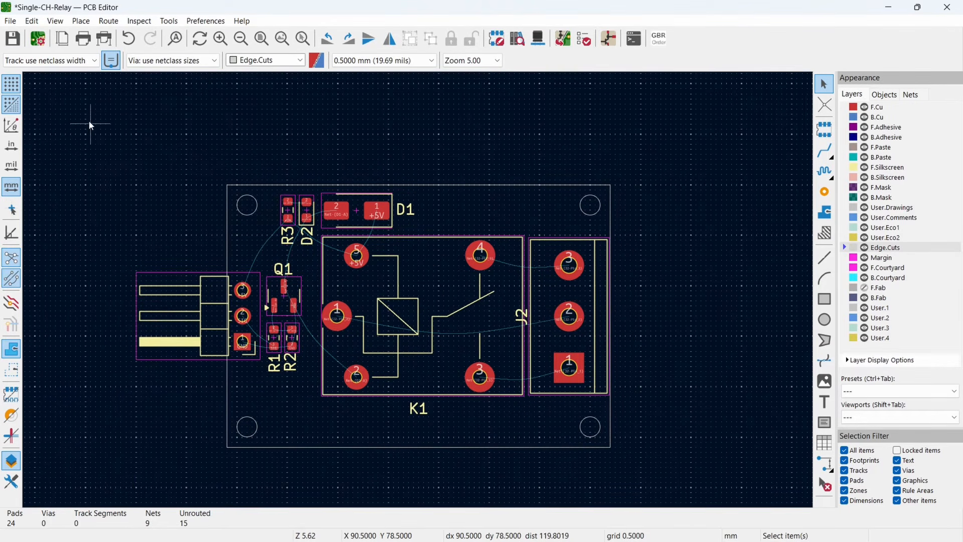
click(80, 60)
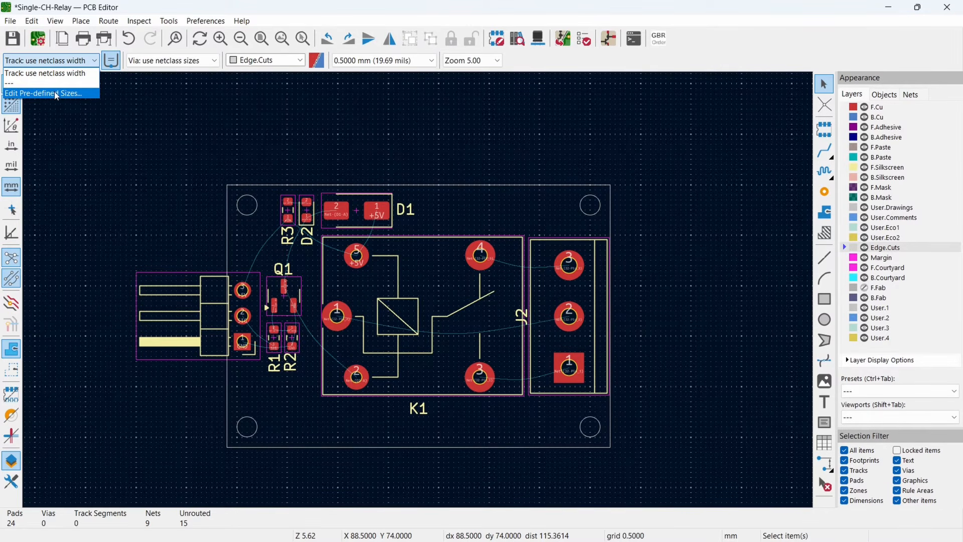
click(177, 122)
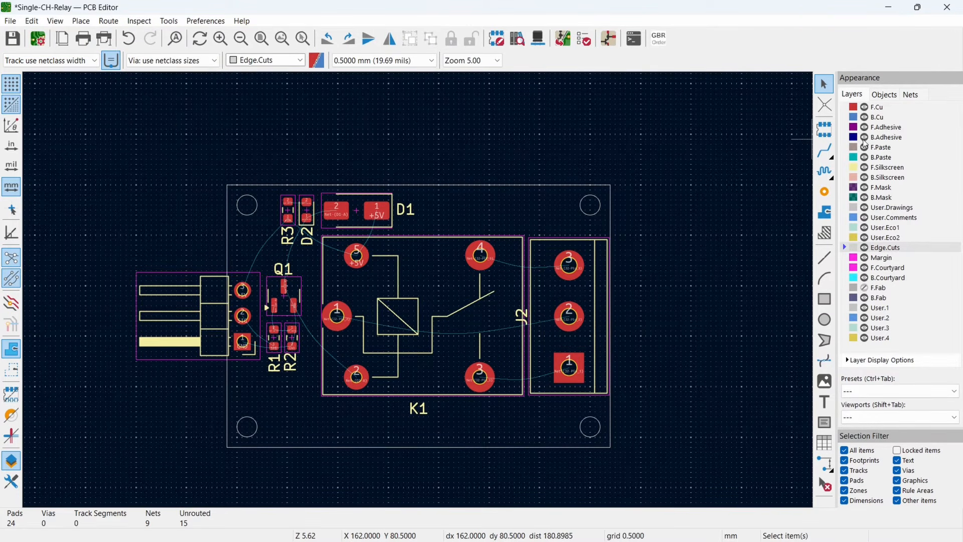
click(844, 108)
click(825, 150)
scroll(284, 288, up, 4)
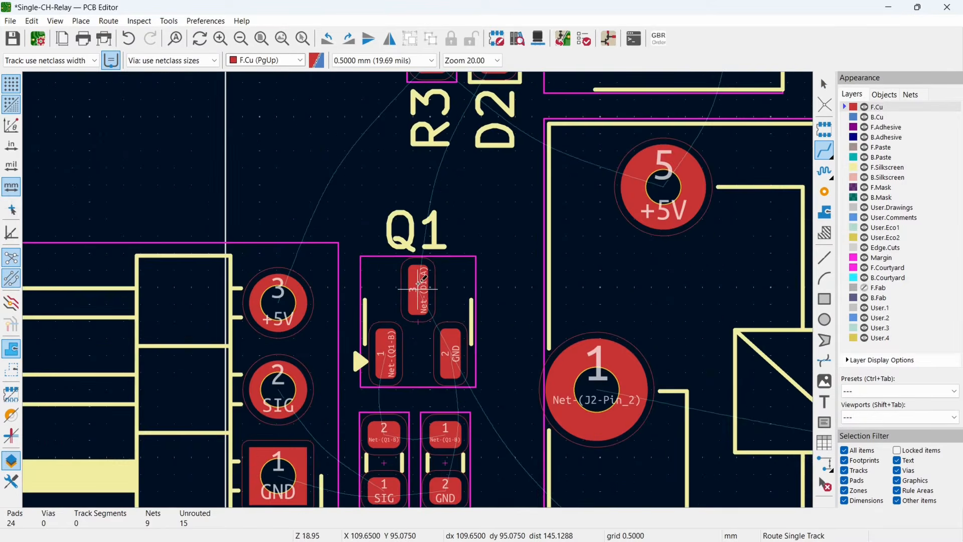
click(278, 302)
click(430, 76)
scroll(589, 177, down, 1)
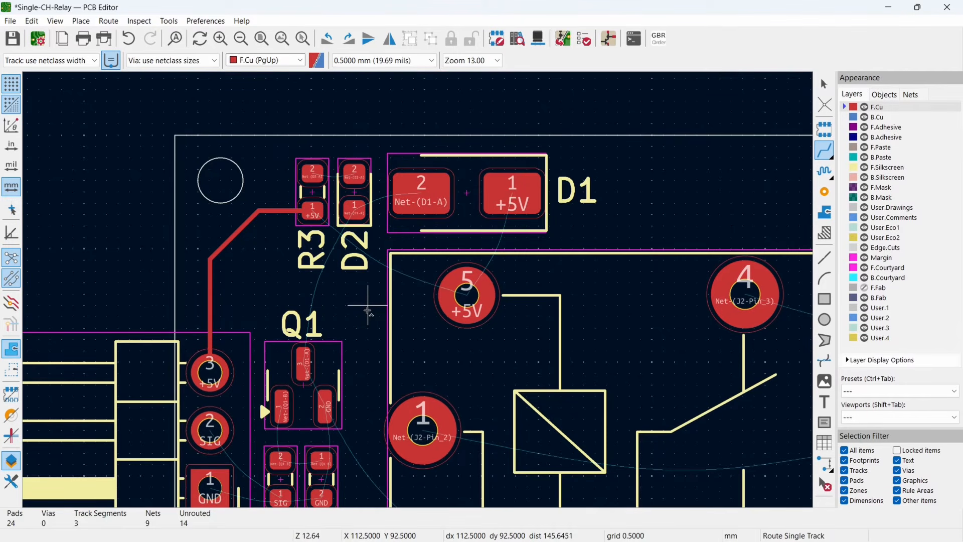
key(ctrl+z)
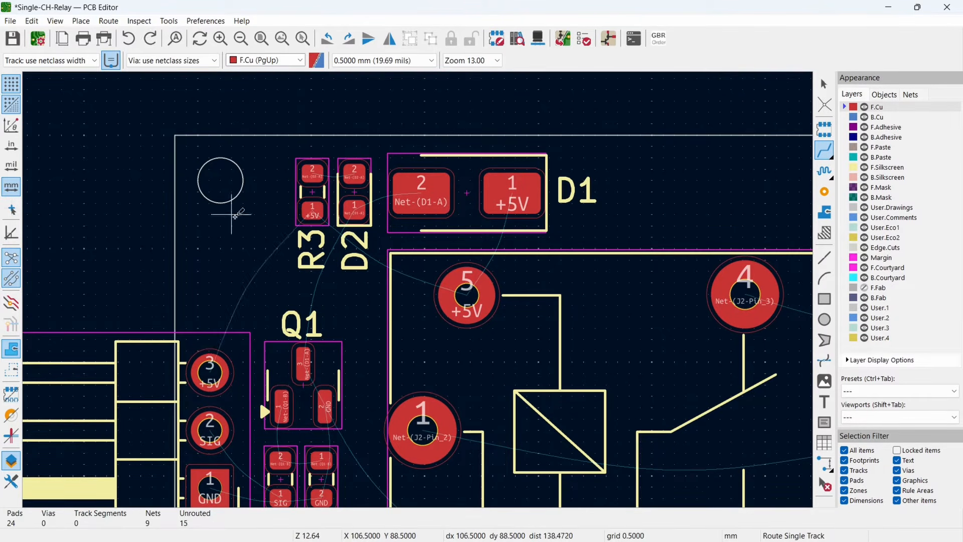
key(Escape)
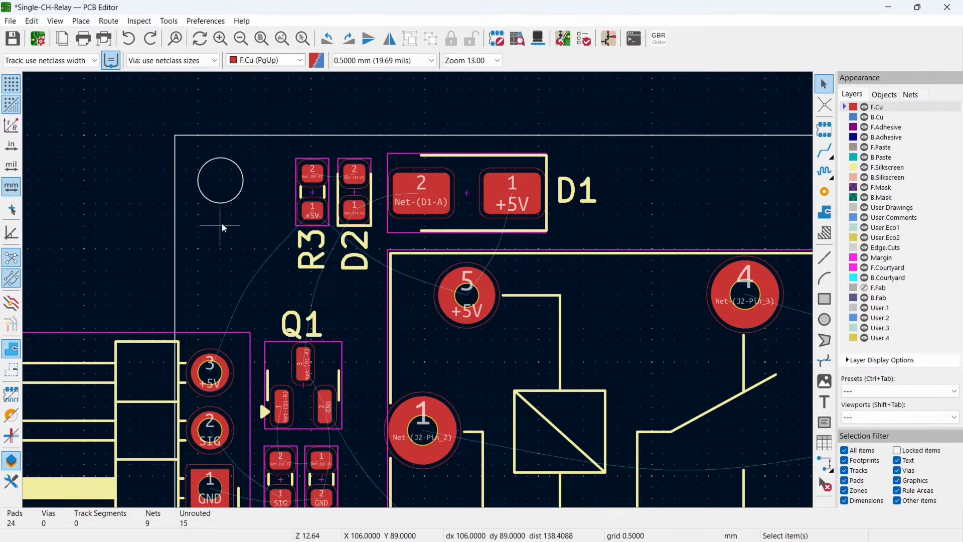
- Add pre-defined track widths of 0.3 mm and 1.5 mm in the board setup
click(76, 61)
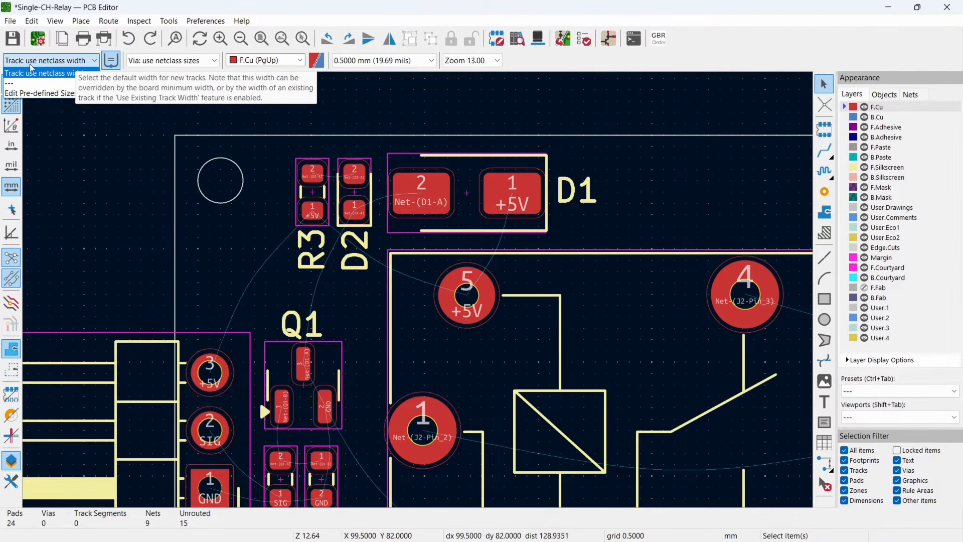
click(44, 94)
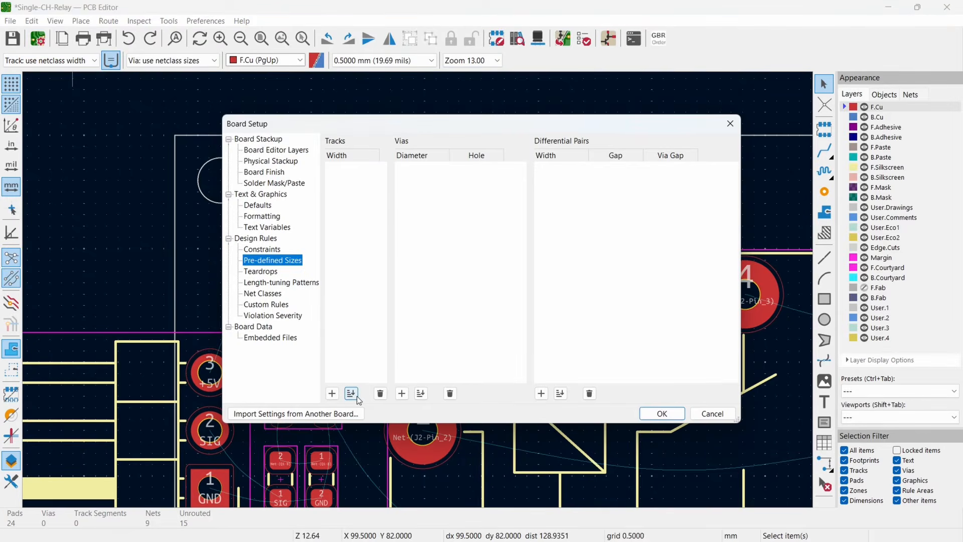
click(332, 394)
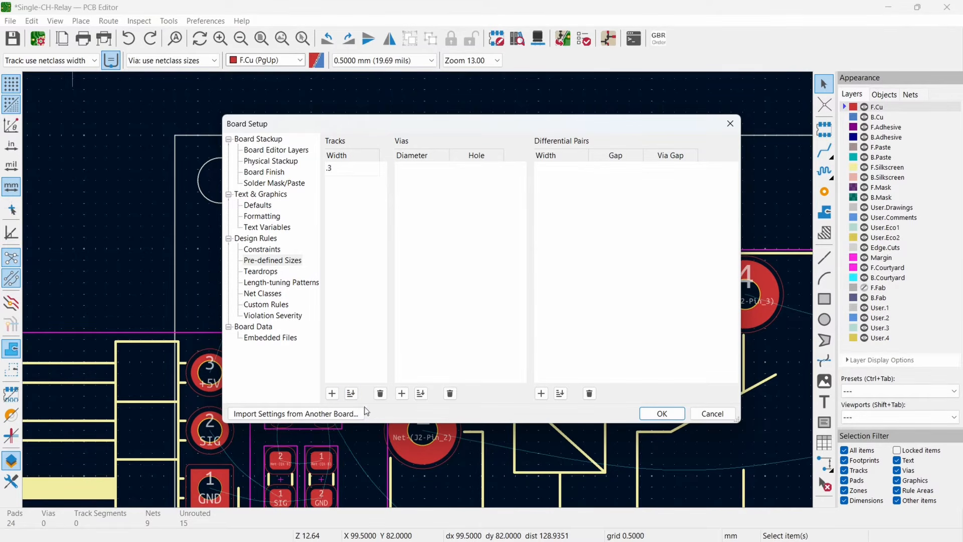
click(332, 394)
text(1.5)
click(332, 393)
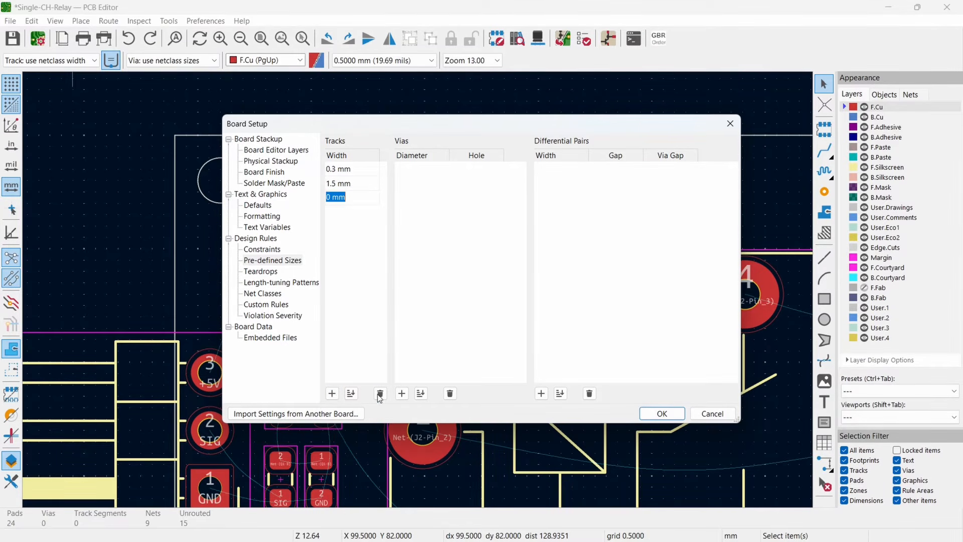
click(661, 414)
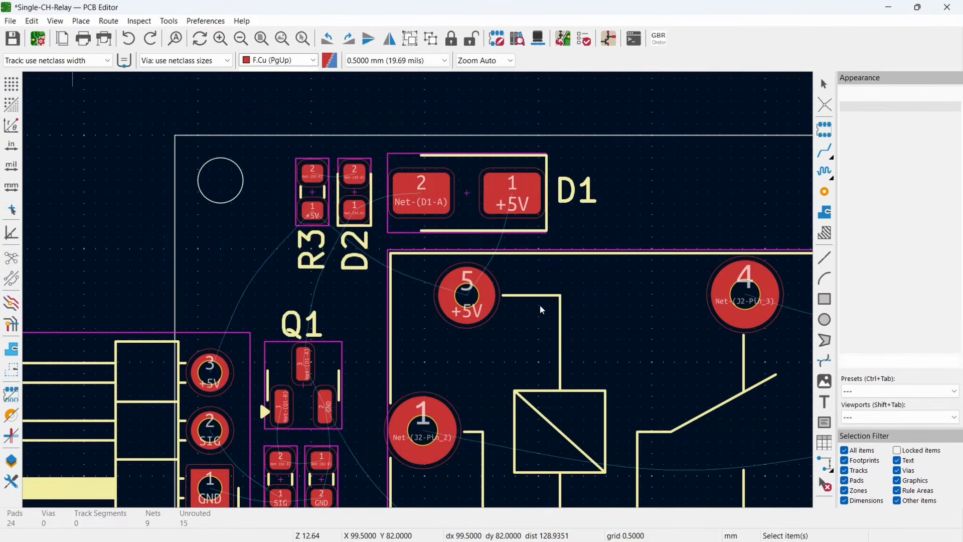
- Add a further pre-defined track width of 2 mm in the board setup
scroll(552, 321, down, 4)
middle_drag(564, 328, 368, 257)
middle_drag(477, 321, 418, 310)
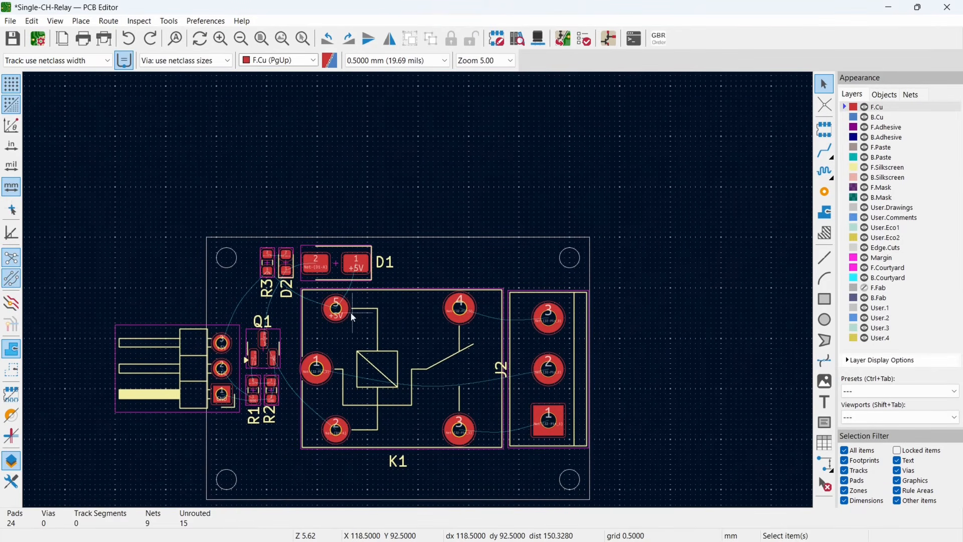
click(68, 60)
click(43, 123)
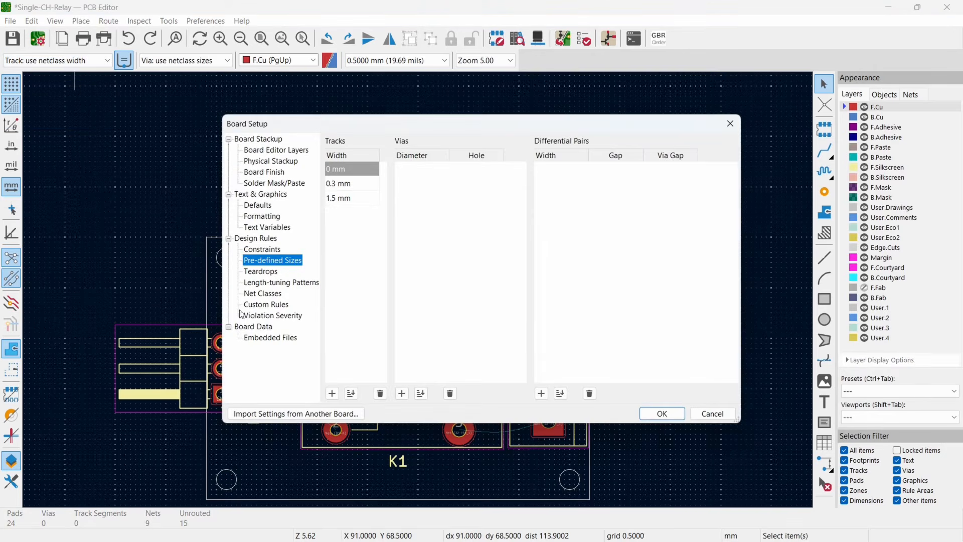
click(332, 393)
text(2)
click(663, 413)
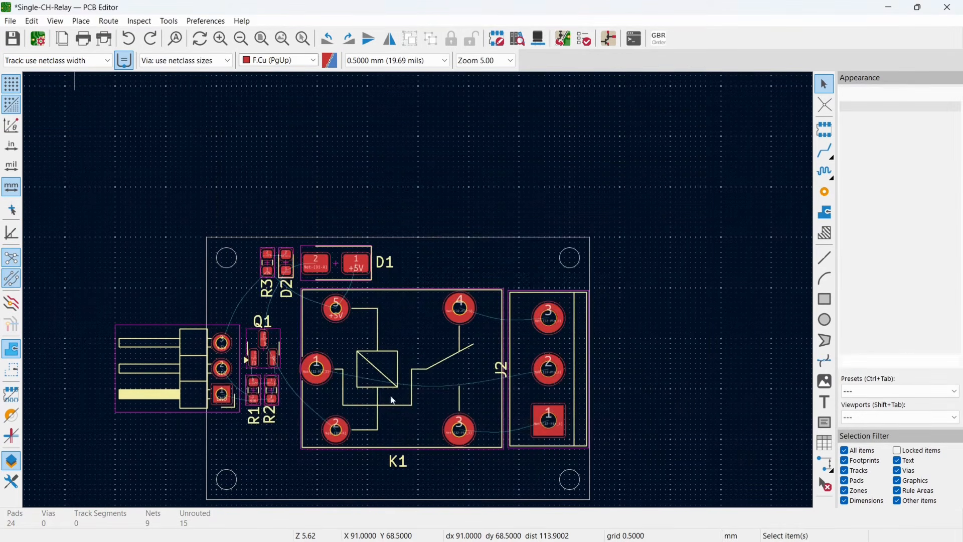
- Route a straight 2 mm wide track on B.Cu from pad 1 of relay K1 to pad 2 of terminal J2
middle_drag(404, 345, 386, 321)
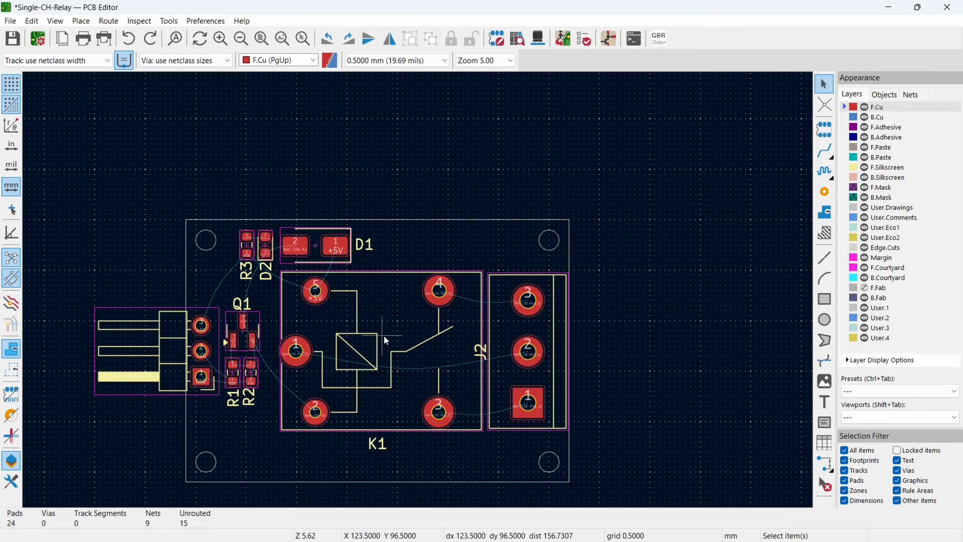
click(848, 119)
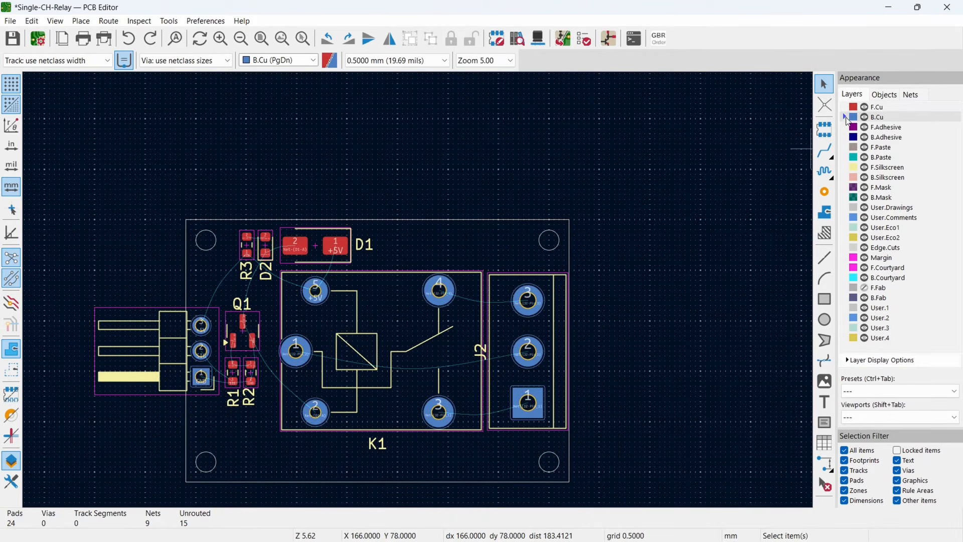
click(825, 150)
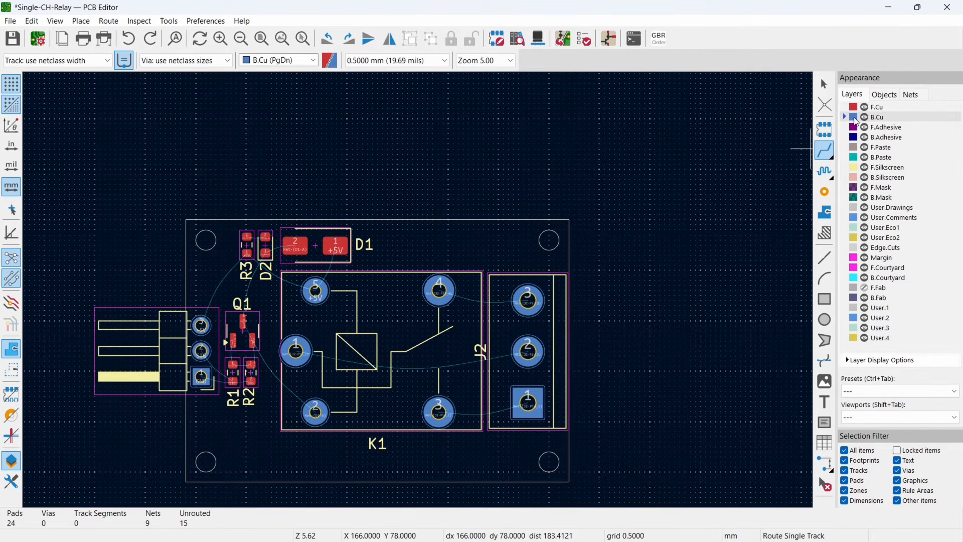
scroll(423, 349, up, 2)
scroll(418, 288, up, 2)
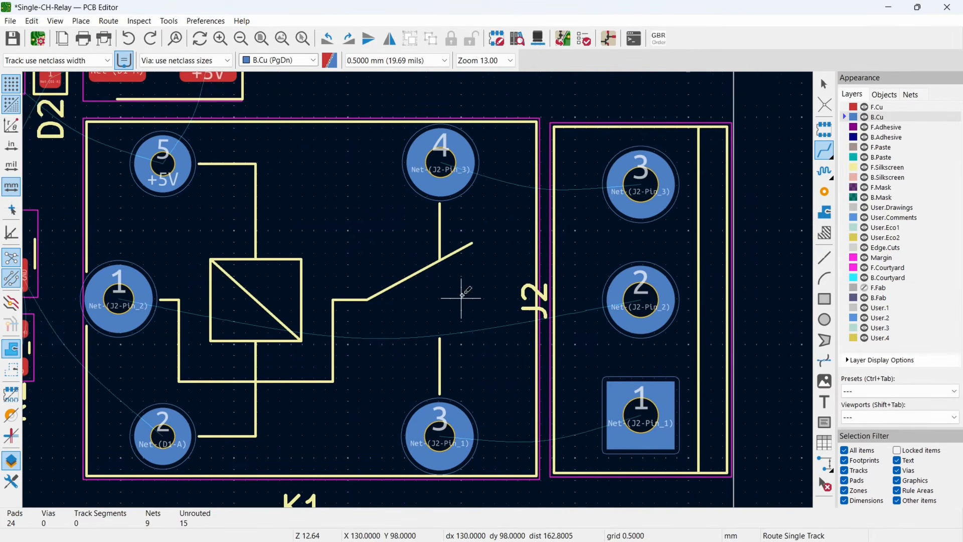
click(117, 299)
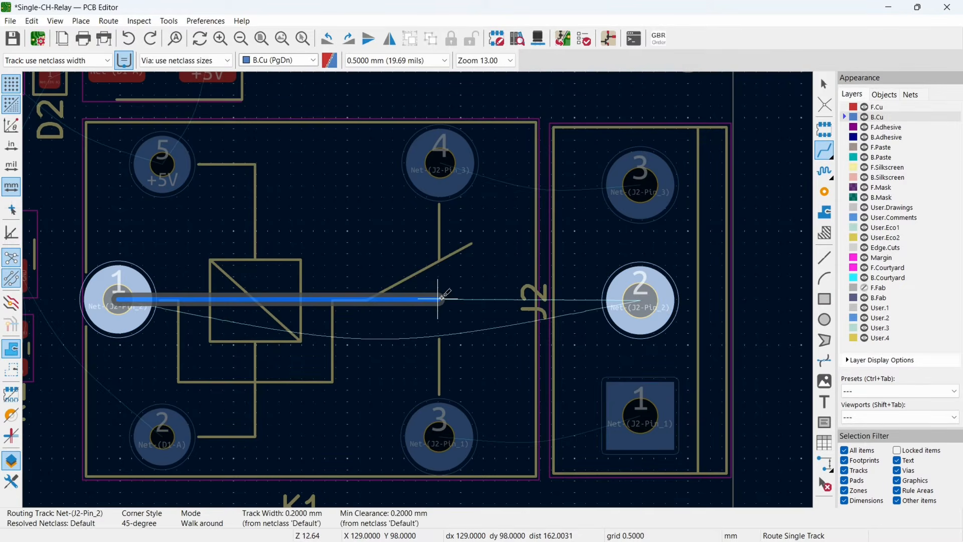
key(Escape)
click(40, 61)
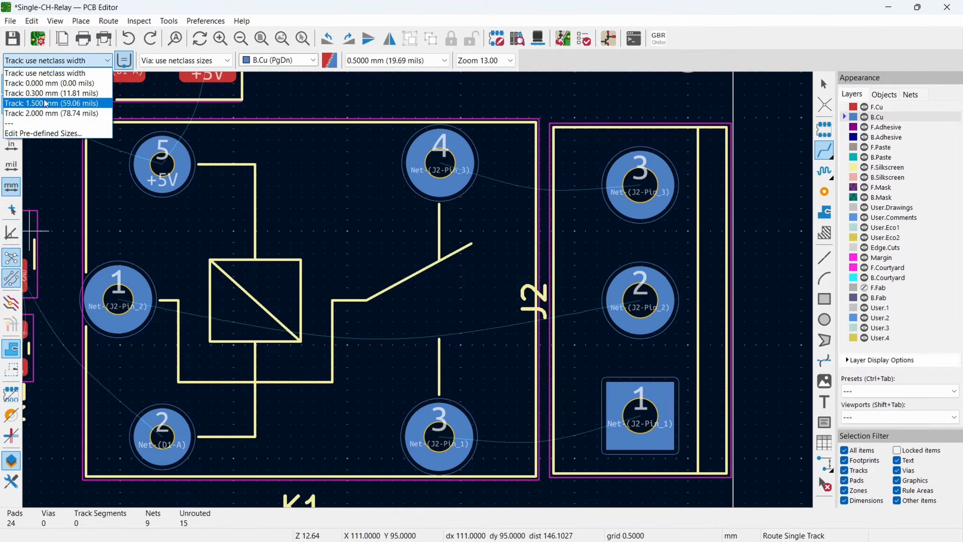
click(40, 111)
click(140, 297)
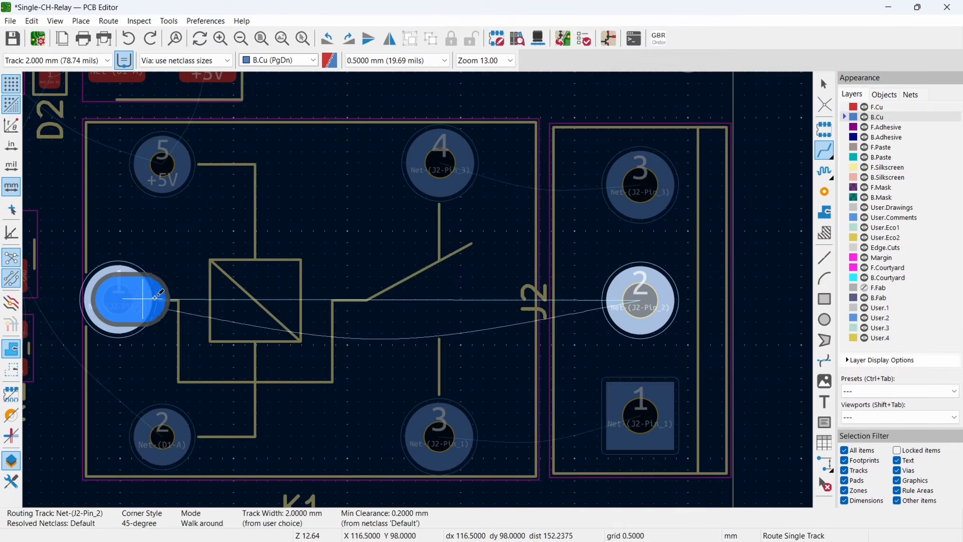
click(641, 297)
middle_drag(401, 265, 387, 312)
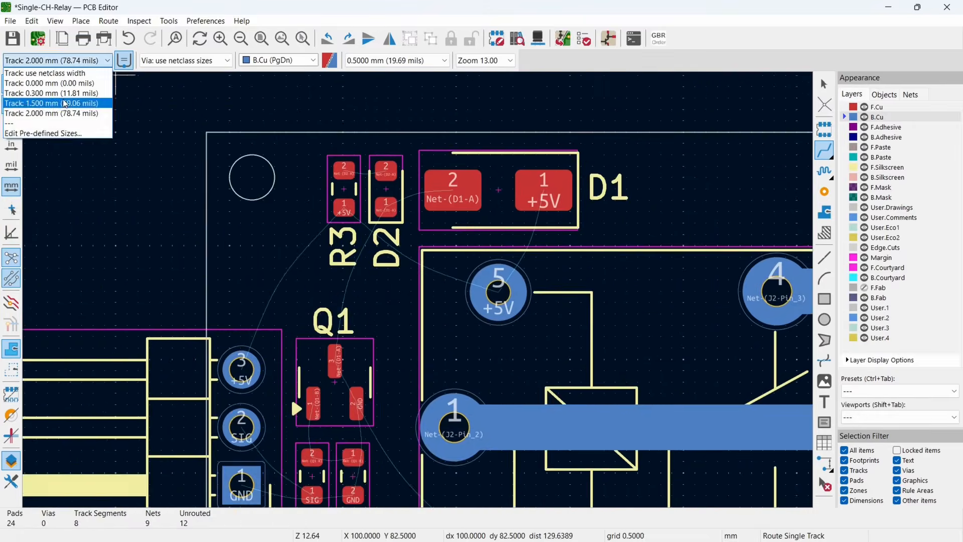
- Set the track width to 0.3 mm and route the +5V track on B.Cu from J1 pad 3 to K1 pad 5
click(40, 81)
click(214, 367)
scroll(307, 366, up, 1)
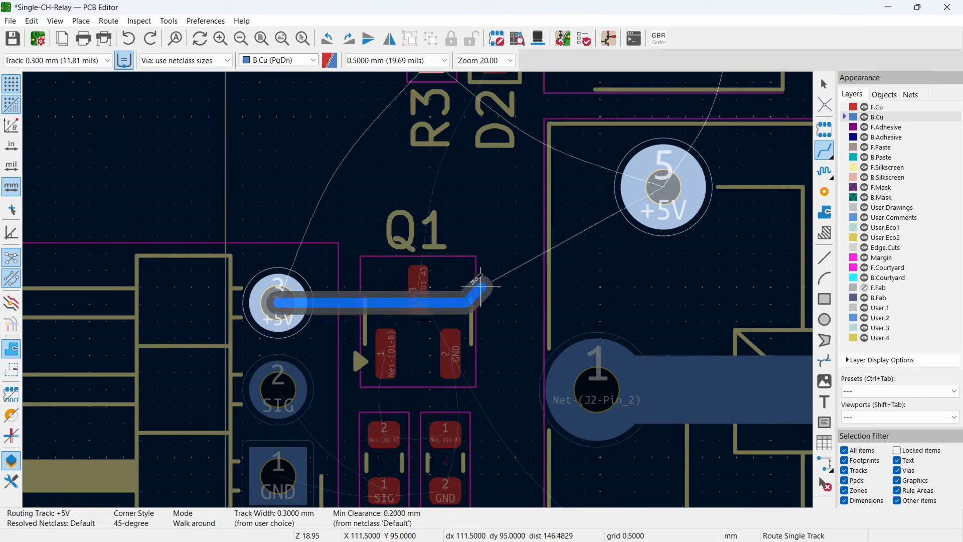
click(417, 301)
middle_drag(667, 187, 346, 325)
click(346, 325)
- On F.Cu, route 0.3 mm tracks connecting D1, D2, R3, Q1, R1, R2, K1 pads 2 and 5, and the SIG and GND pins of J1
key(Page_Up)
click(346, 325)
click(415, 171)
scroll(347, 426, up, 3)
click(178, 189)
click(419, 415)
scroll(480, 383, down, 3)
click(230, 372)
click(342, 382)
scroll(327, 407, up, 2)
click(360, 353)
click(368, 149)
scroll(368, 150, down, 2)
- Route the 0.3 mm +5V track on F.Cu from R3 pad 1 to J1 pad 3
click(299, 196)
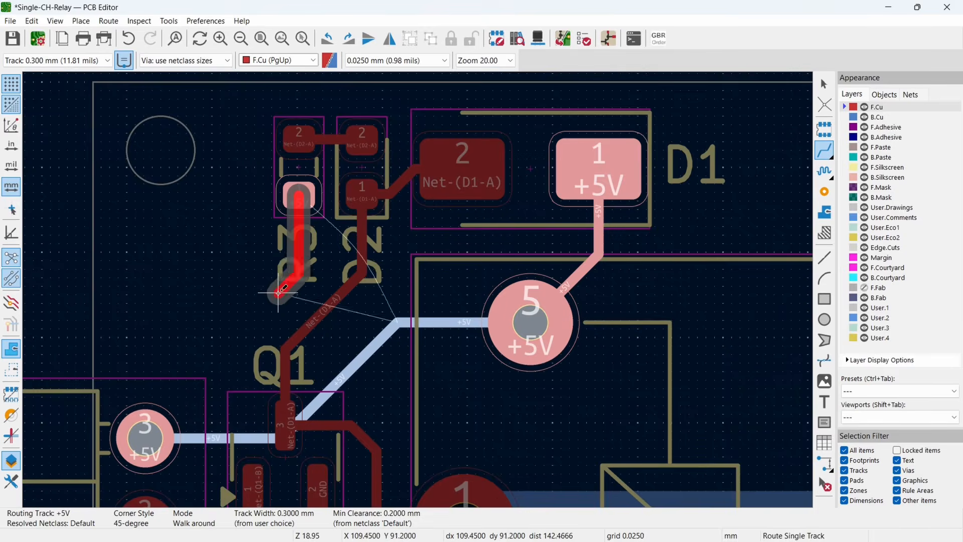
click(145, 436)
key(Escape)
drag(144, 318, 145, 394)
scroll(331, 271, down, 5)
middle_drag(631, 333, 642, 321)
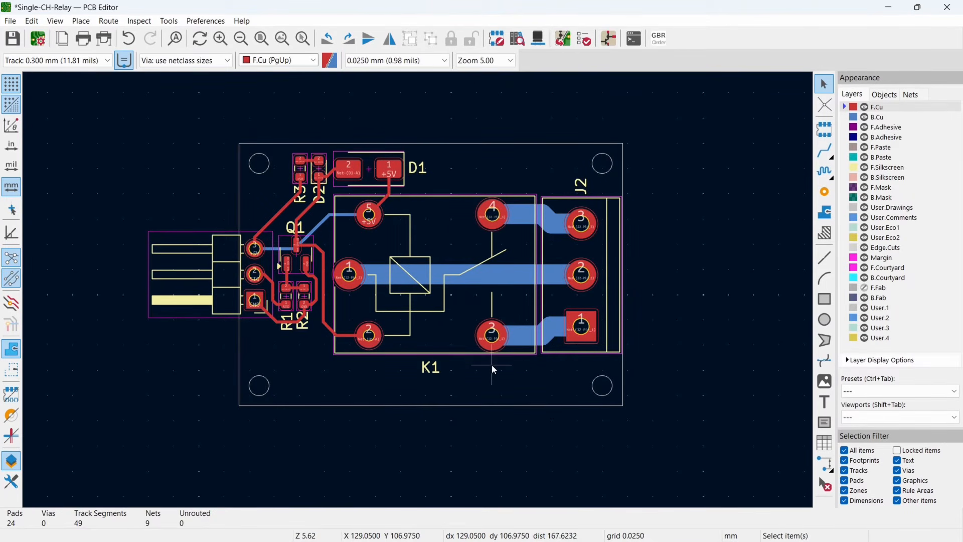
- Add the F.Silkscreen text "Ampnics" below relay K1 in the Dubai Medium font, 2 mm wide and 2 mm high
click(847, 169)
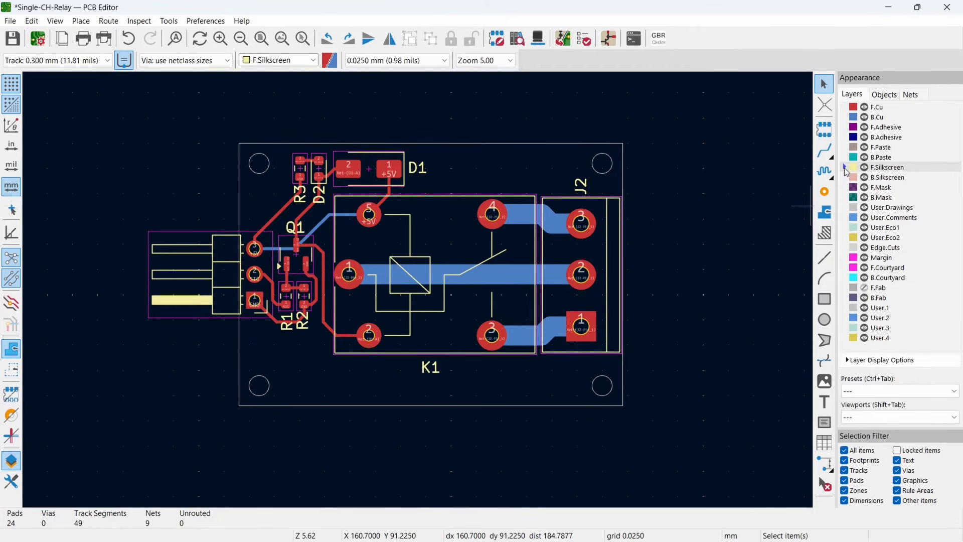
click(825, 402)
click(302, 188)
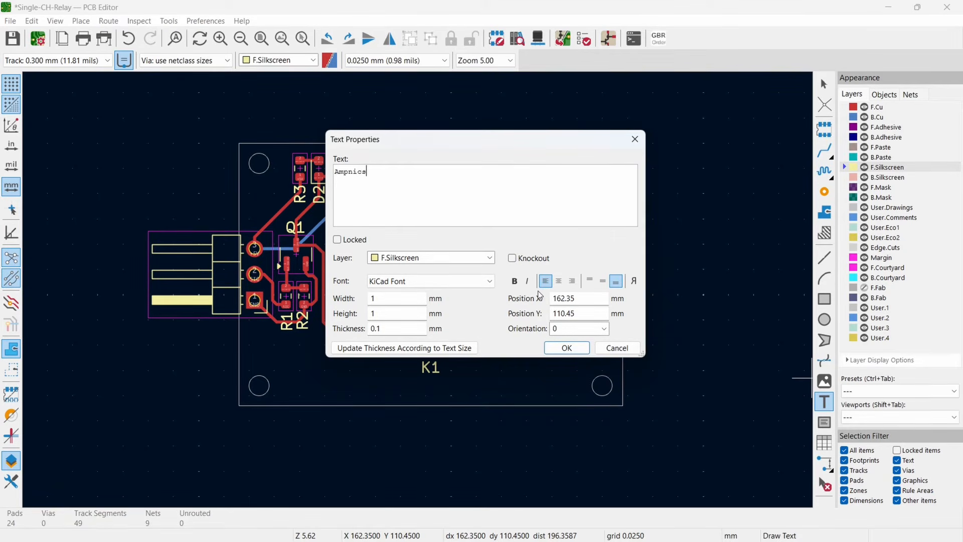
click(402, 283)
scroll(411, 201, up, 4)
scroll(411, 187, down, 1)
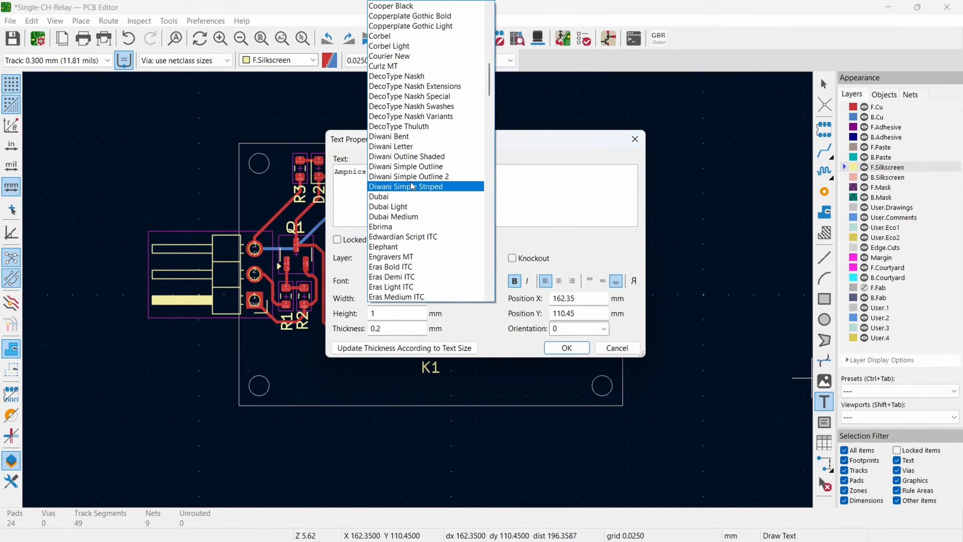
click(404, 216)
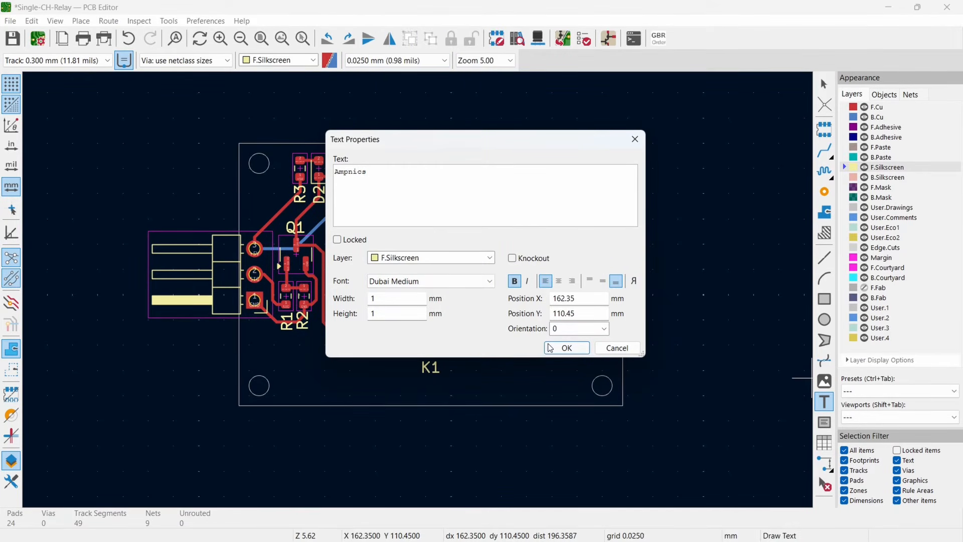
text(2)
key(Tab)
text(2)
click(576, 351)
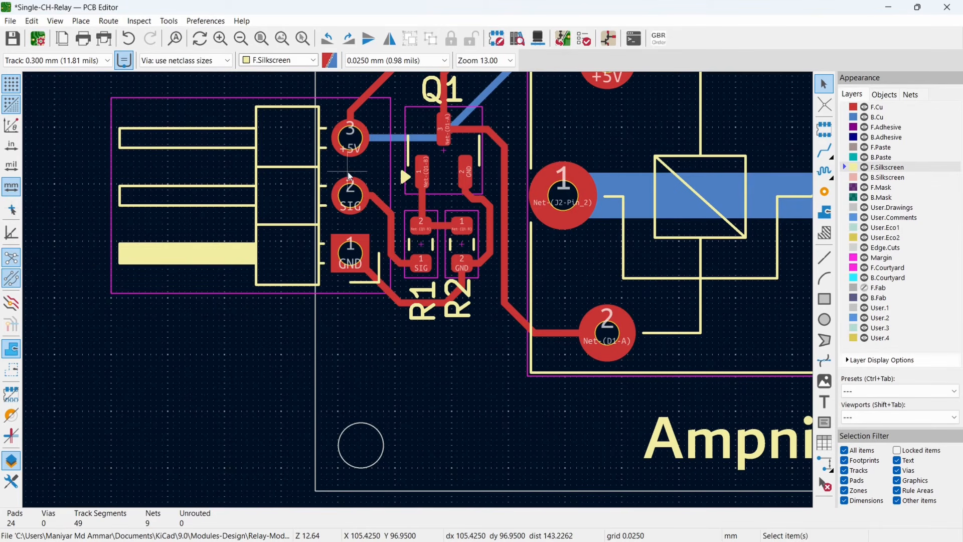
- Add the F.Silkscreen labels VCC, SIG and GND next to pins 3, 2 and 1 of header J1
scroll(358, 148, down, 2)
click(825, 402)
click(809, 396)
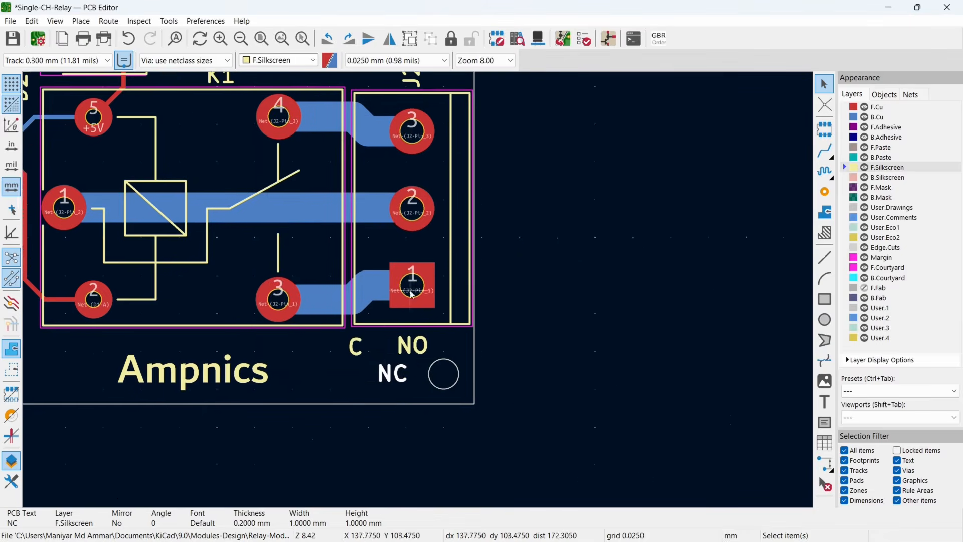
- Move the silkscreen texts NC, C and NO outside the board edge, beside J2 pads 3, 2 and 1 respectively
middle_drag(392, 345, 469, 370)
drag(468, 373, 632, 263)
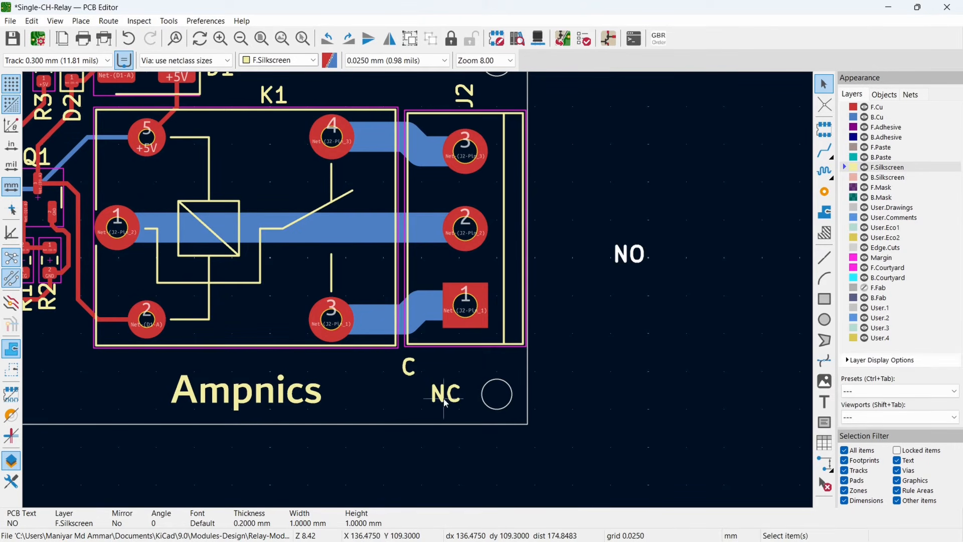
drag(445, 400, 610, 304)
drag(401, 379, 541, 156)
click(626, 301)
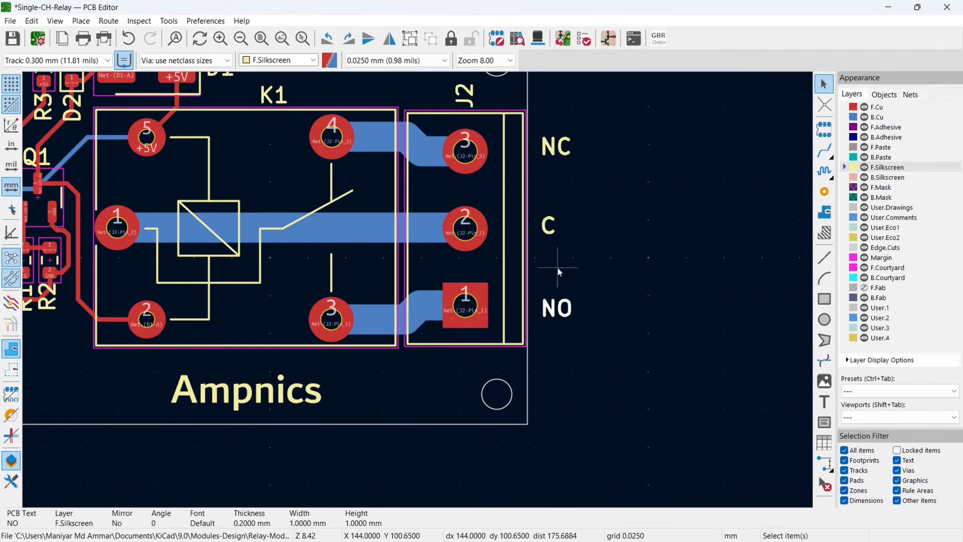
- Align the silkscreen texts NC, C and NO beside J2 to the right
click(550, 164)
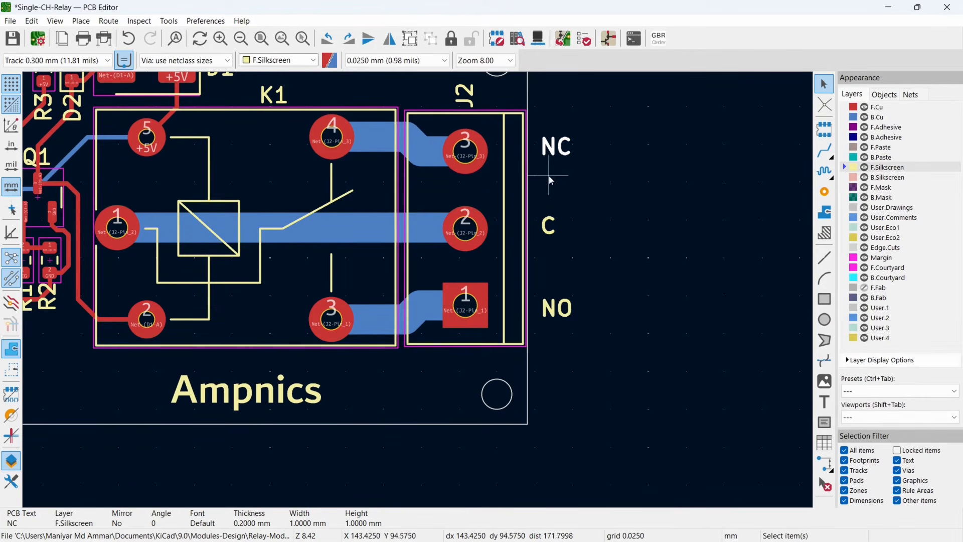
shift+click(551, 230)
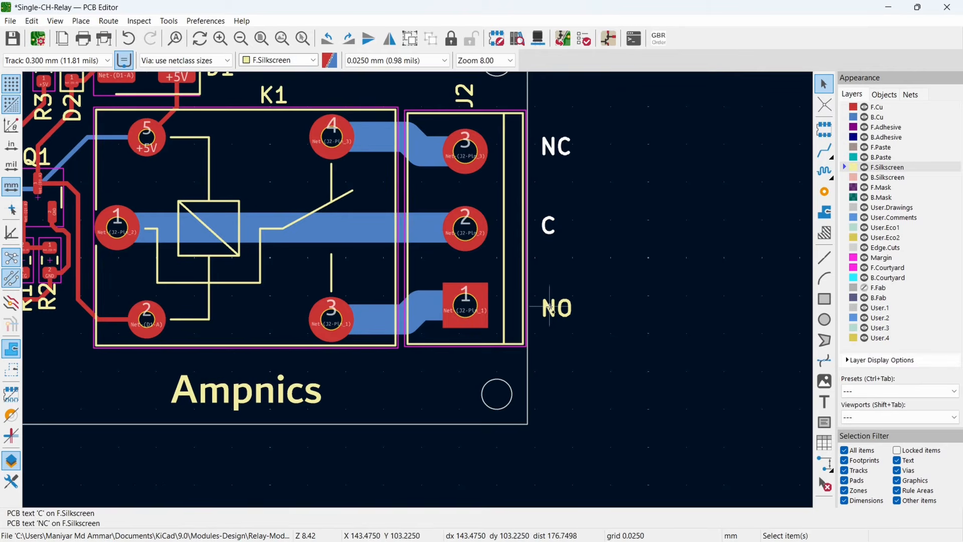
shift+click(557, 311)
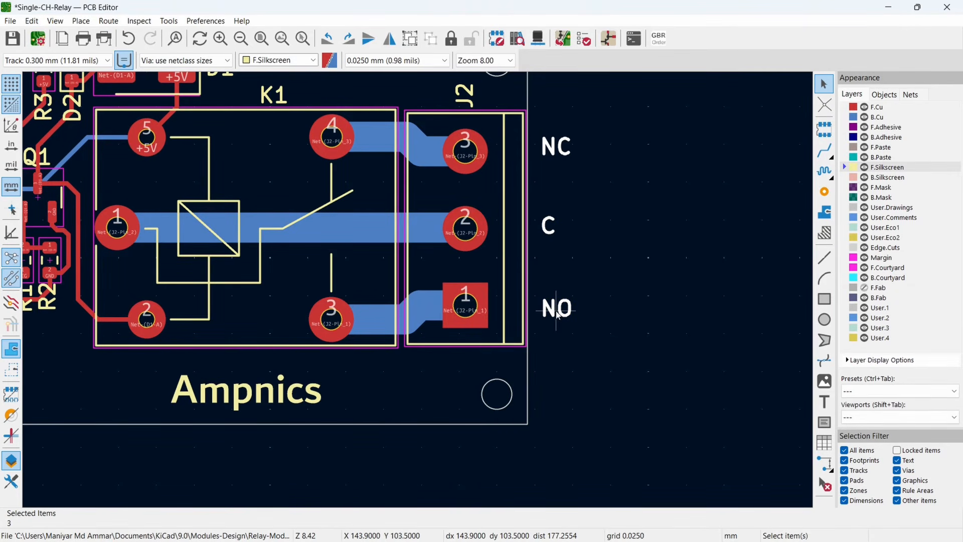
right_click(557, 312)
mouse_move(617, 315)
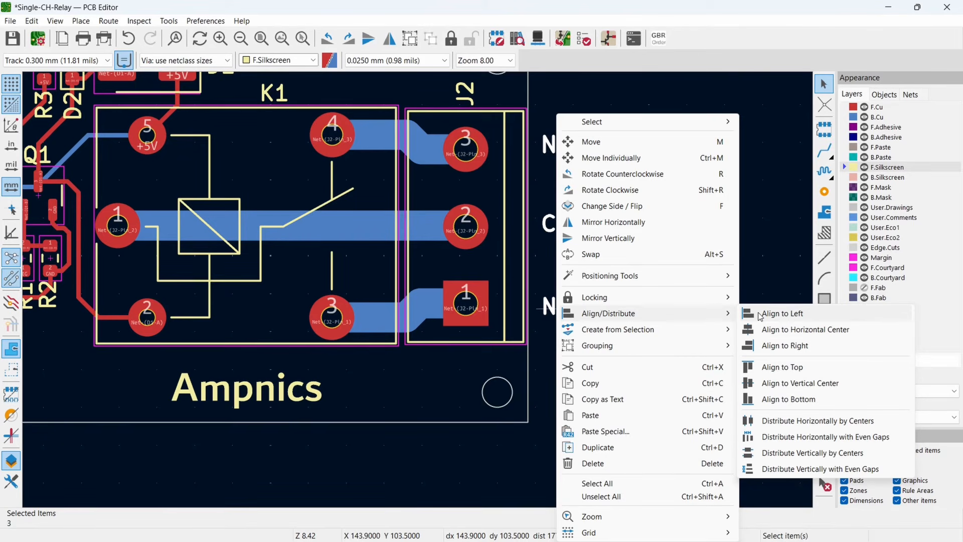
click(759, 346)
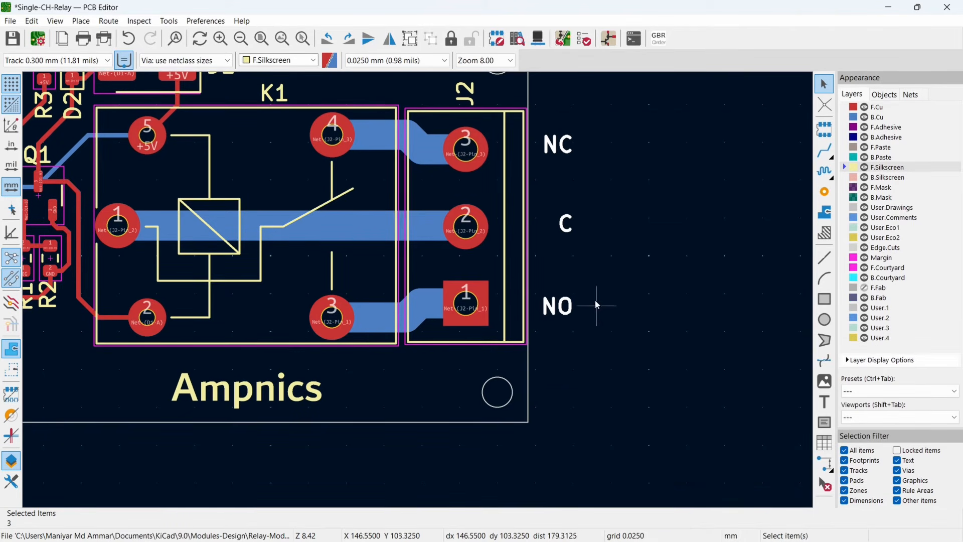
- Flip the NC, C and NO texts to the back silkscreen and move them inside the board edge beside J2 pads 3, 2 and 1
right_click(568, 227)
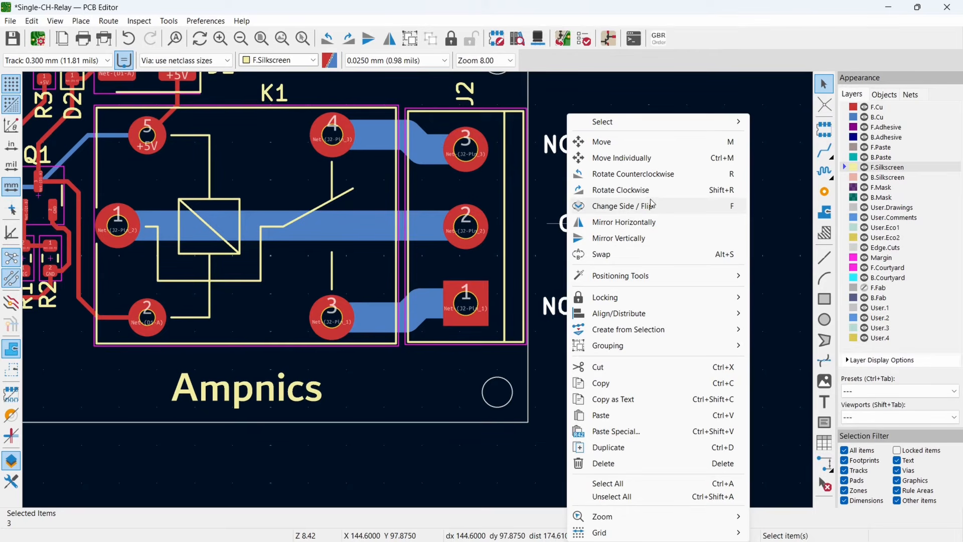
click(625, 207)
drag(560, 233, 502, 251)
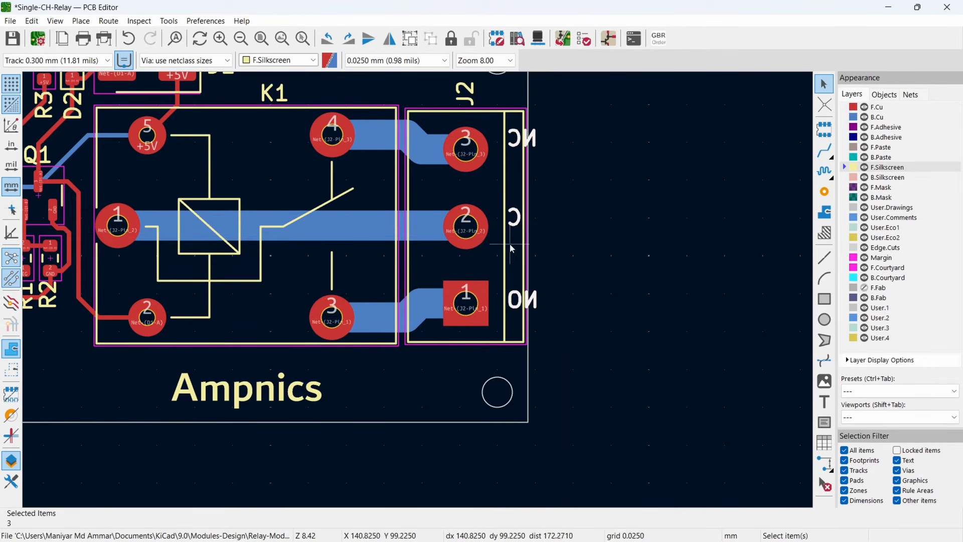
scroll(502, 251, up, 2)
drag(409, 291, 408, 290)
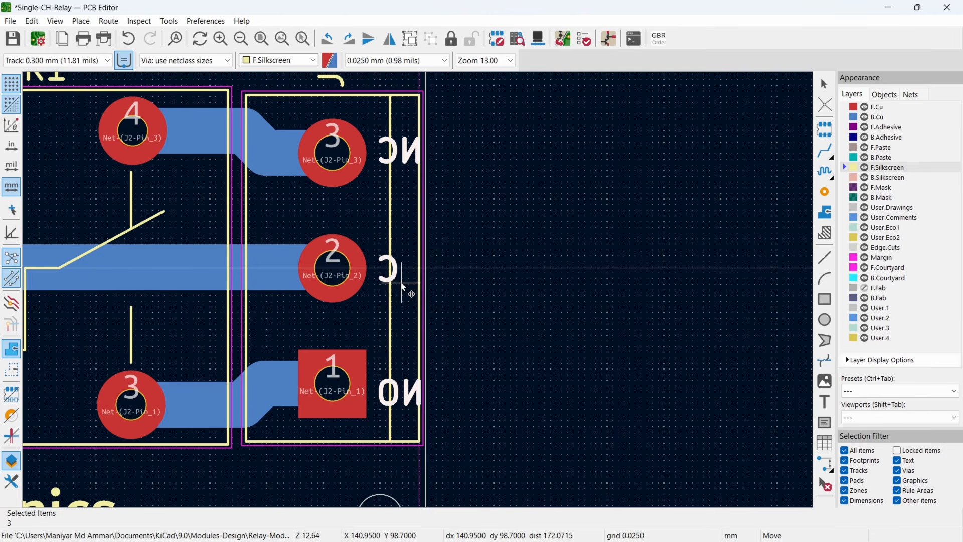
click(404, 286)
click(476, 301)
scroll(382, 297, down, 2)
middle_drag(382, 297, 578, 295)
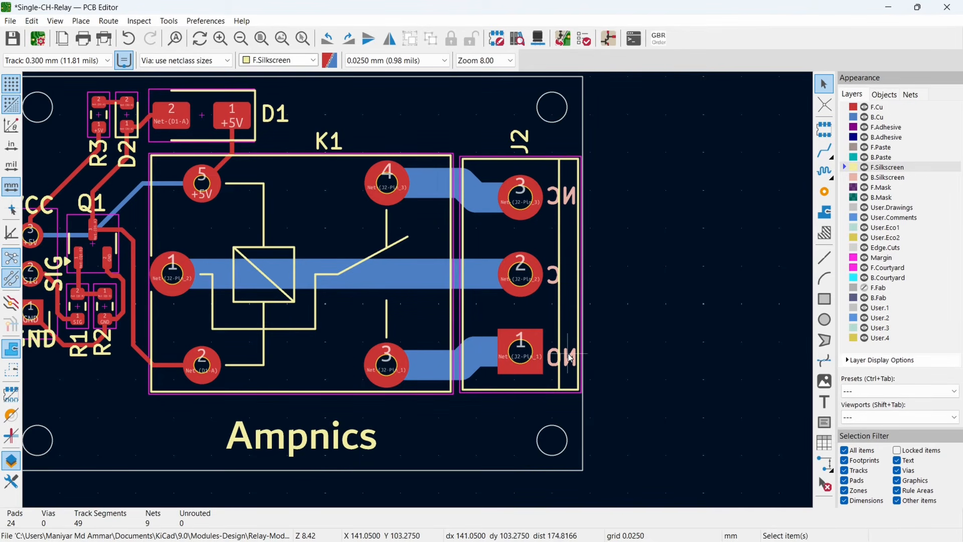
- Find the OSHW-Logo_5.7x6mm_SilkScreen footprint with the filter LOGO and place it outside the board, beyond J2
scroll(585, 352, down, 2)
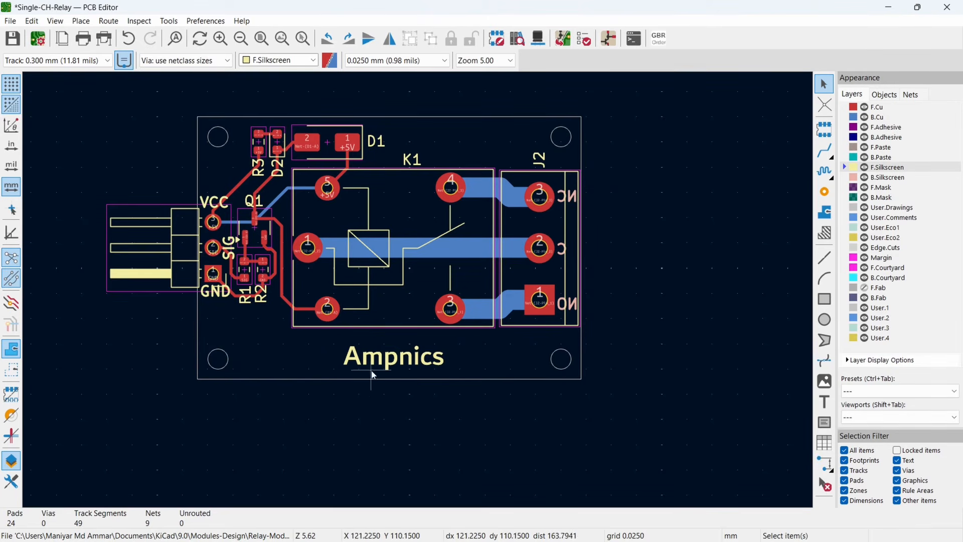
middle_drag(573, 190, 624, 197)
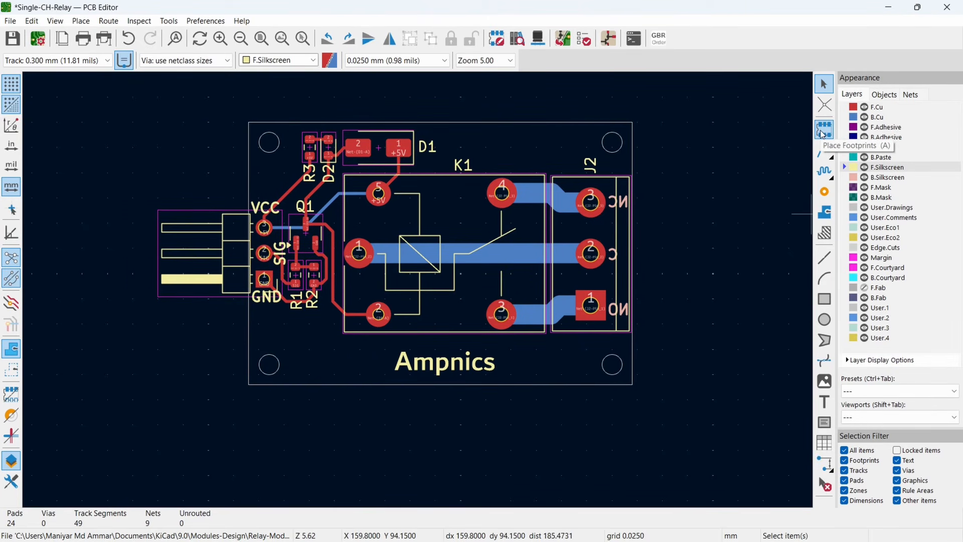
click(823, 131)
click(210, 217)
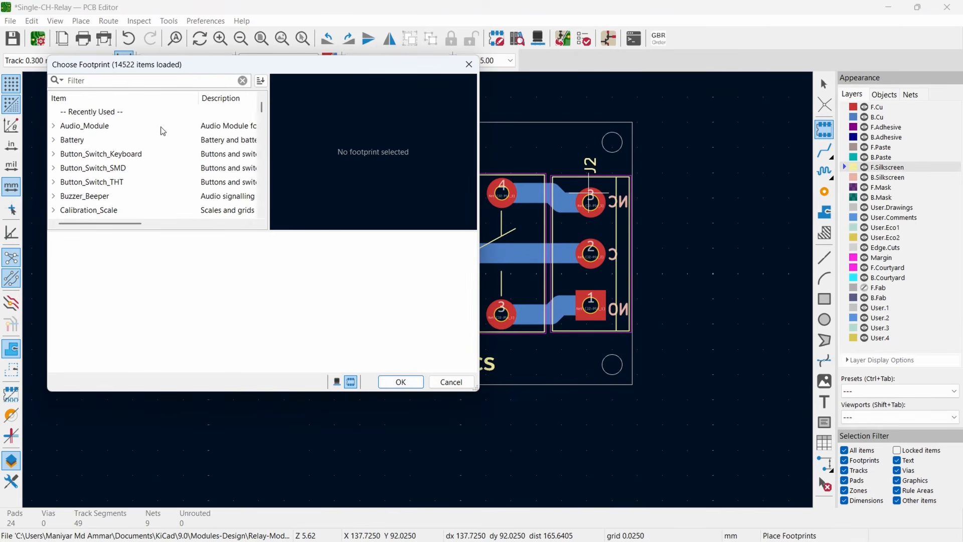
text(LOGO)
scroll(129, 195, down, 3)
double_click(129, 196)
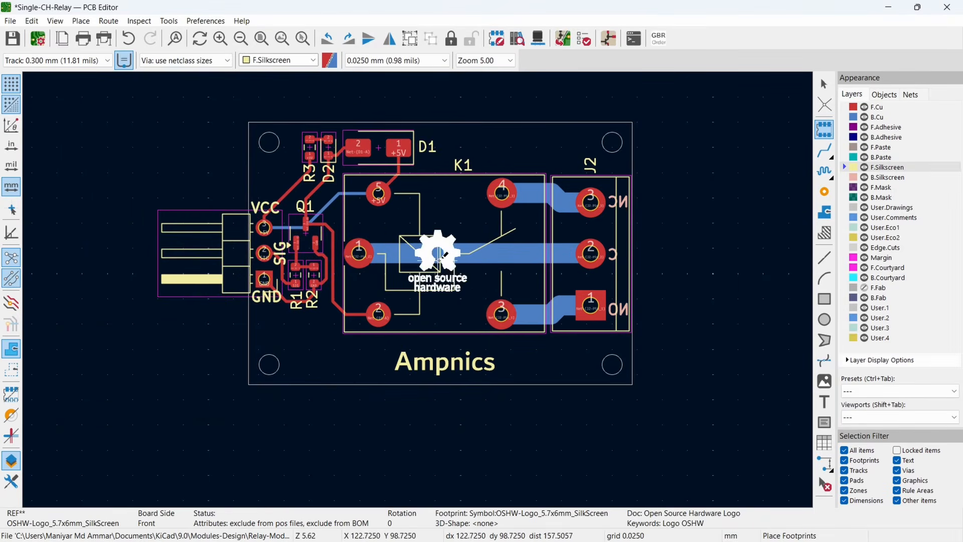
middle_drag(433, 256, 269, 233)
click(562, 224)
key(Escape)
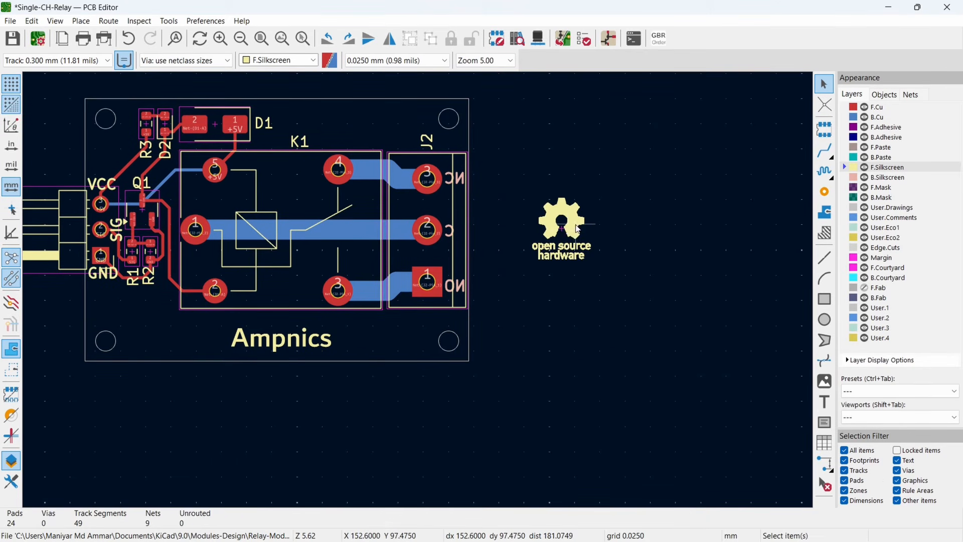
- Flip the open source hardware logo to the back side and move it over the area of Q1, R1 and R2
click(571, 226)
right_click(572, 228)
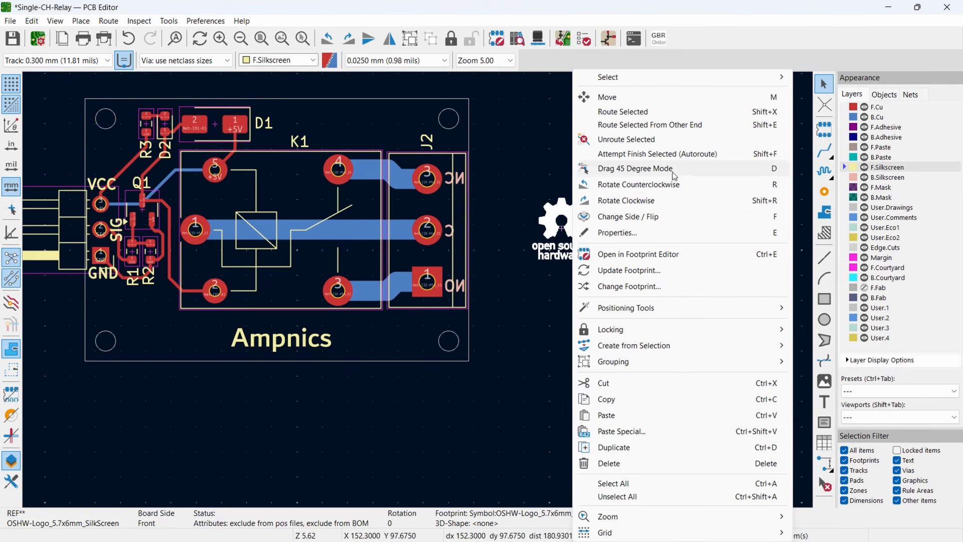
click(646, 225)
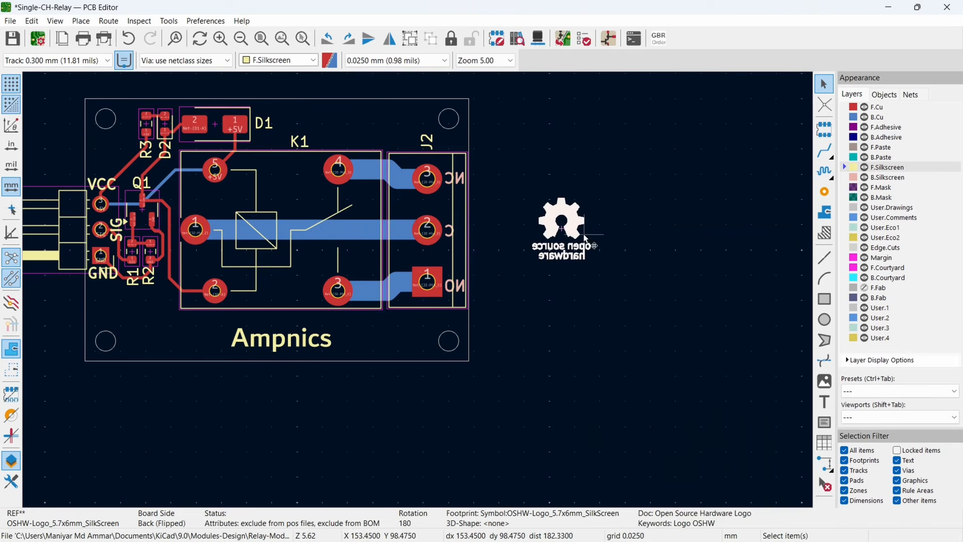
key(m)
click(329, 226)
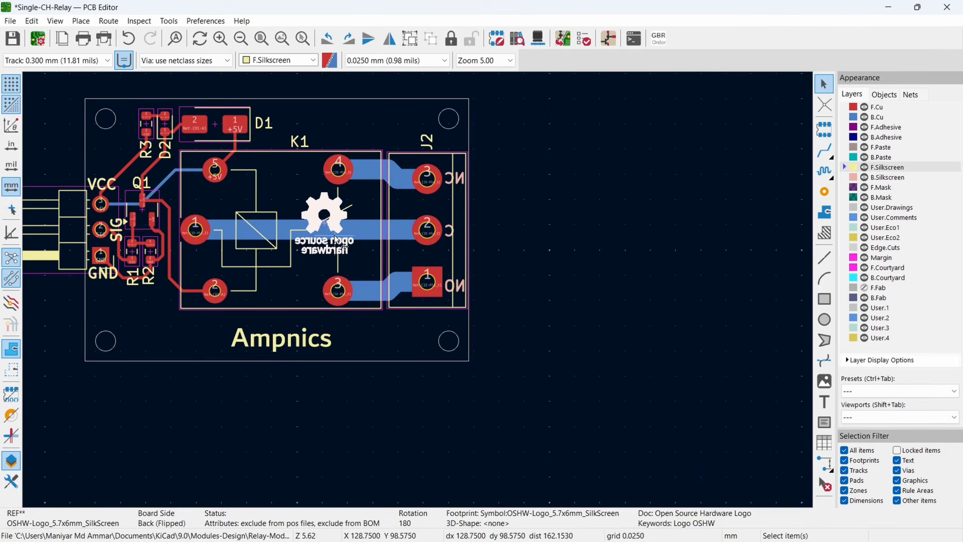
middle_drag(346, 237, 440, 233)
drag(421, 211, 253, 240)
scroll(253, 243, up, 5)
key(m)
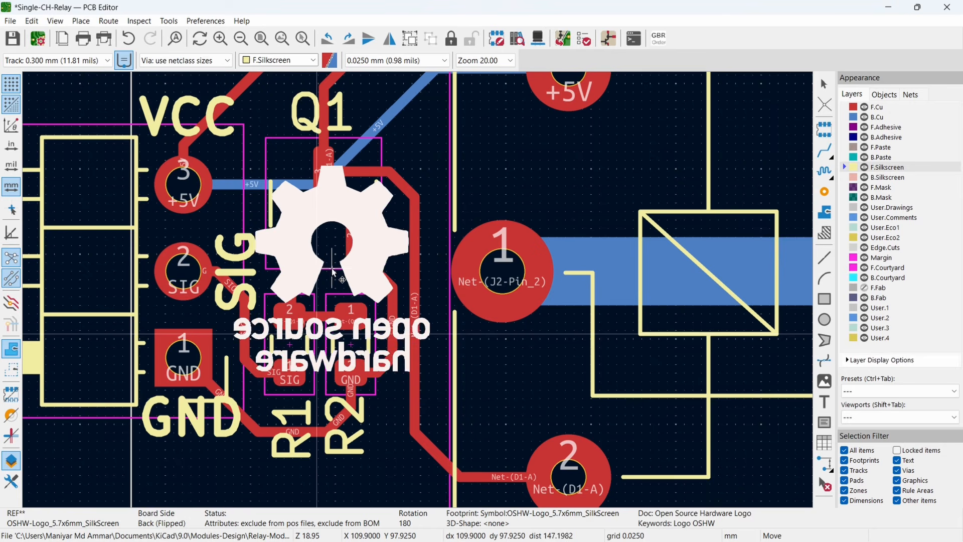
click(331, 267)
scroll(331, 266, down, 7)
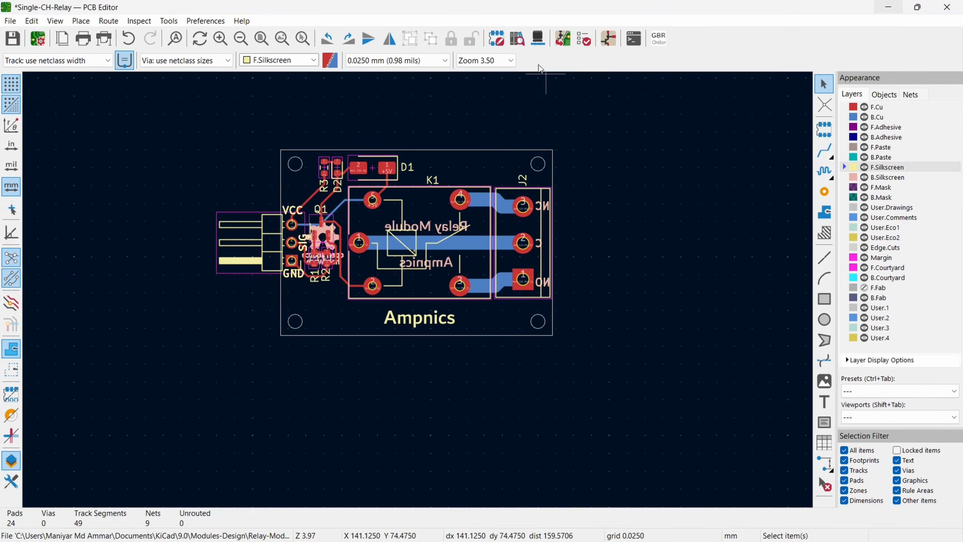
- Examine the relay board in the 3D Viewer from several angles, then return to the PCB Editor
click(537, 39)
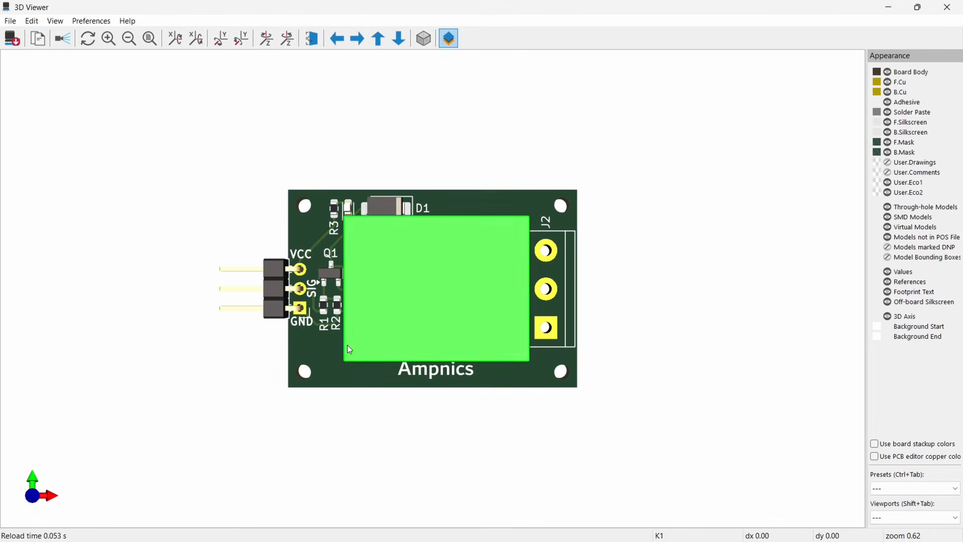
drag(388, 372, 386, 326)
drag(632, 342, 587, 323)
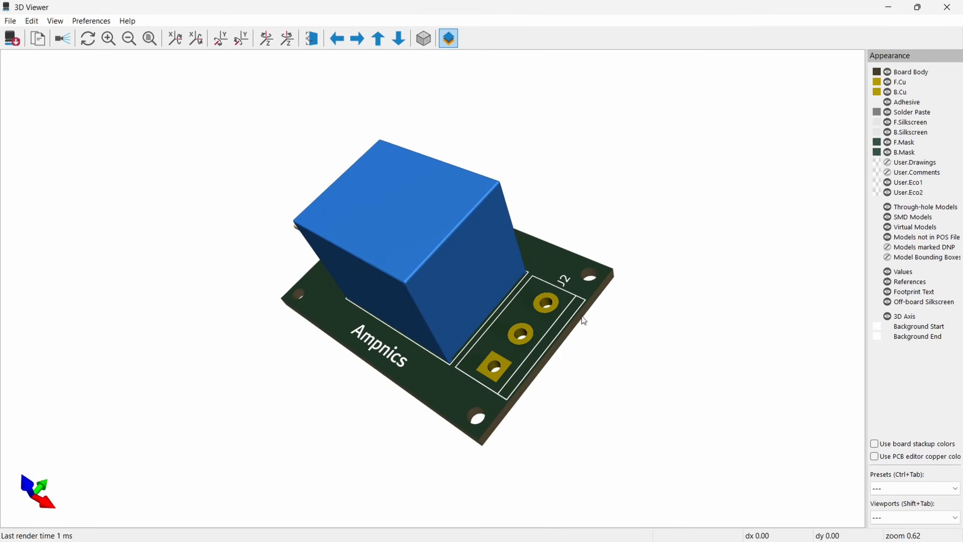
drag(480, 410, 597, 335)
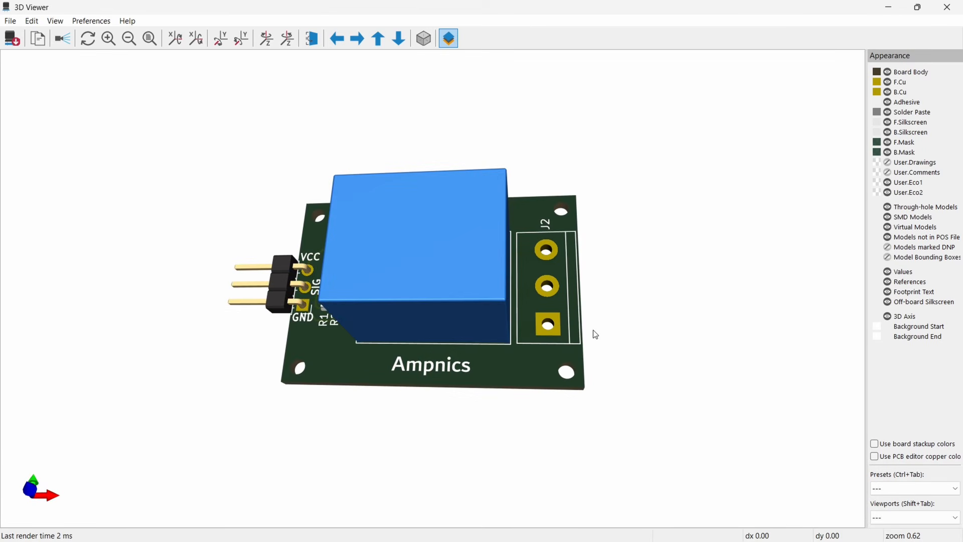
click(888, 6)
- Add a new 3D model entry to the J2 footprint and start browsing for its model file
click(509, 299)
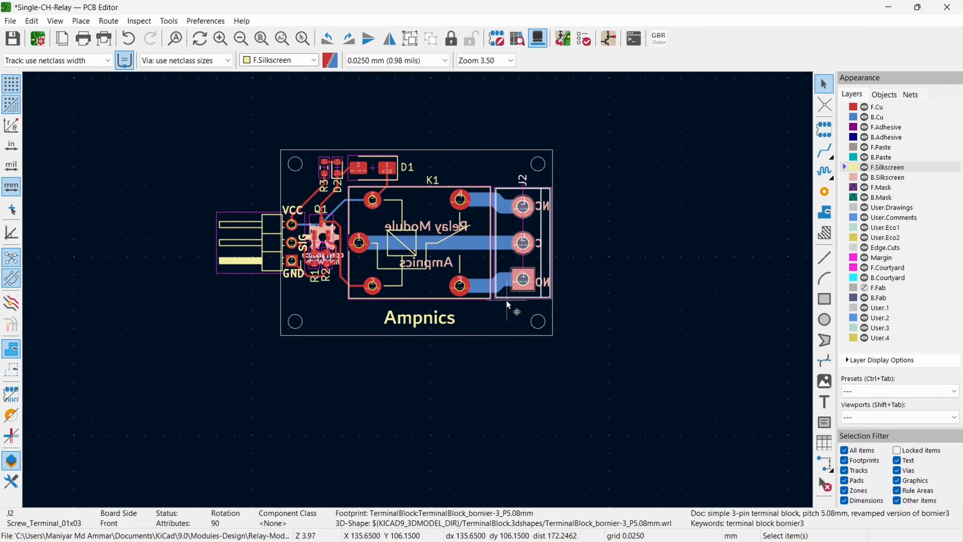
double_click(507, 300)
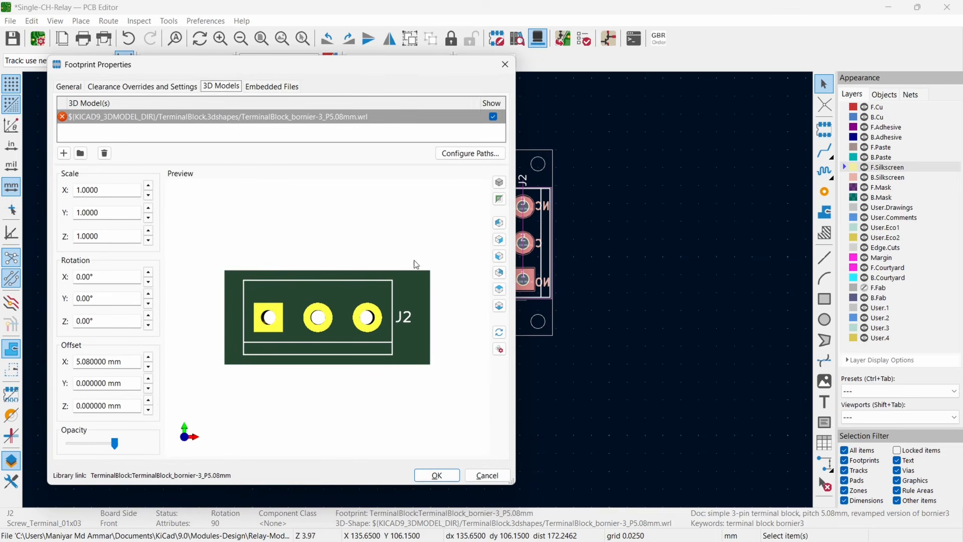
click(64, 153)
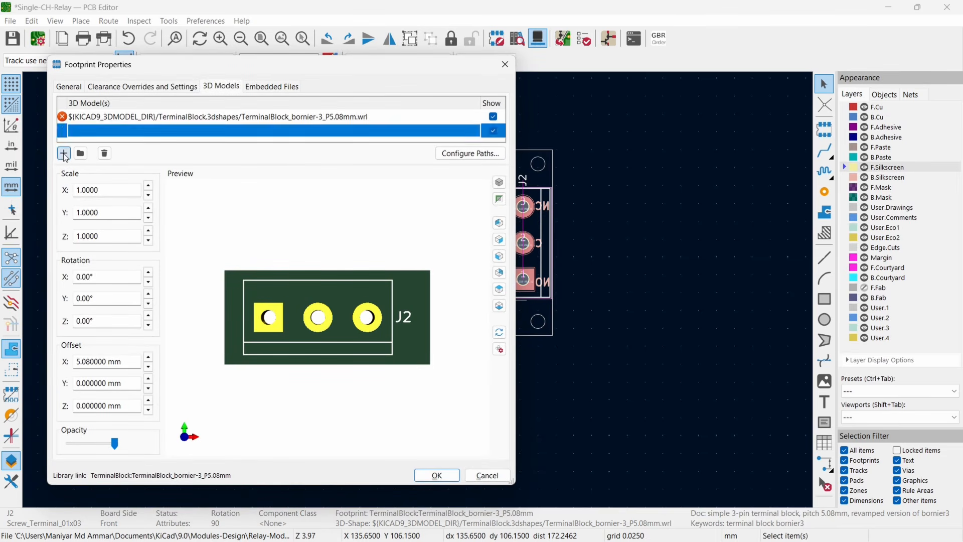
click(475, 131)
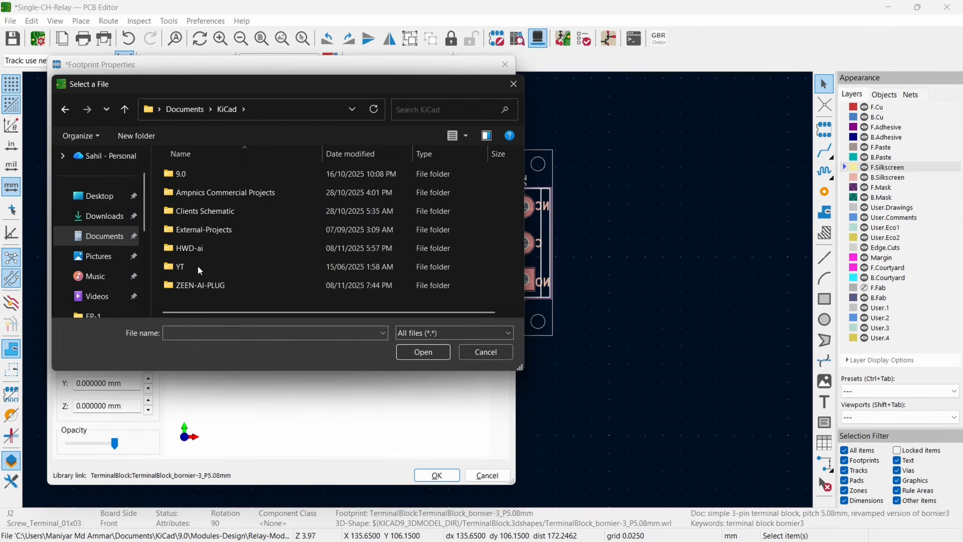
- Load a blue 3-way 5 mm screw terminal block STEP model from the EXTERNAL 3D MODELS folder in KiCad 9.0
double_click(219, 174)
scroll(239, 242, down, 2)
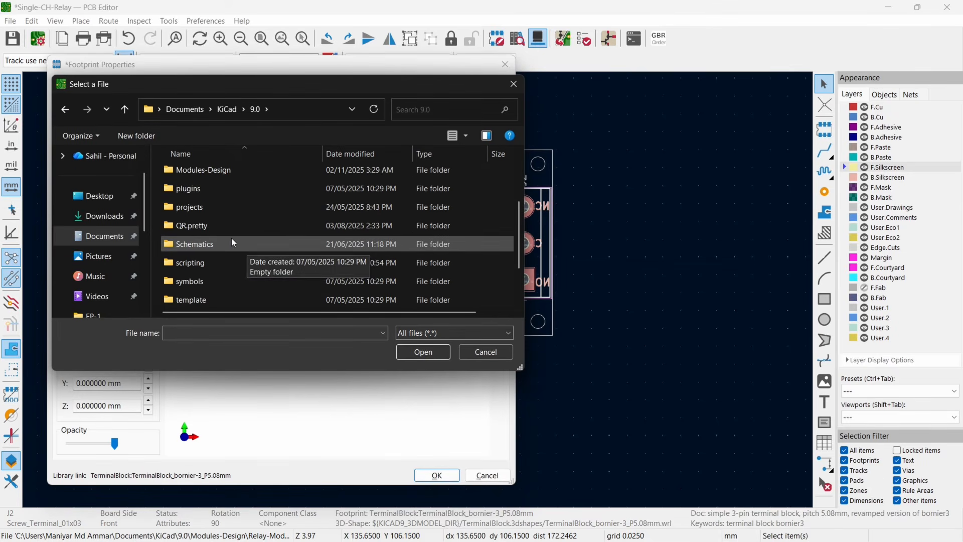
scroll(236, 229, up, 3)
double_click(240, 229)
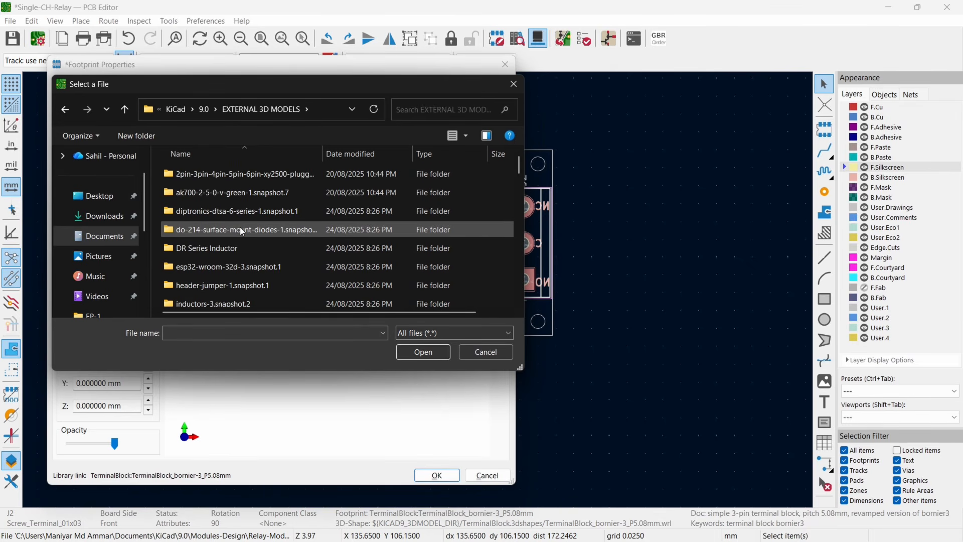
scroll(239, 227, down, 3)
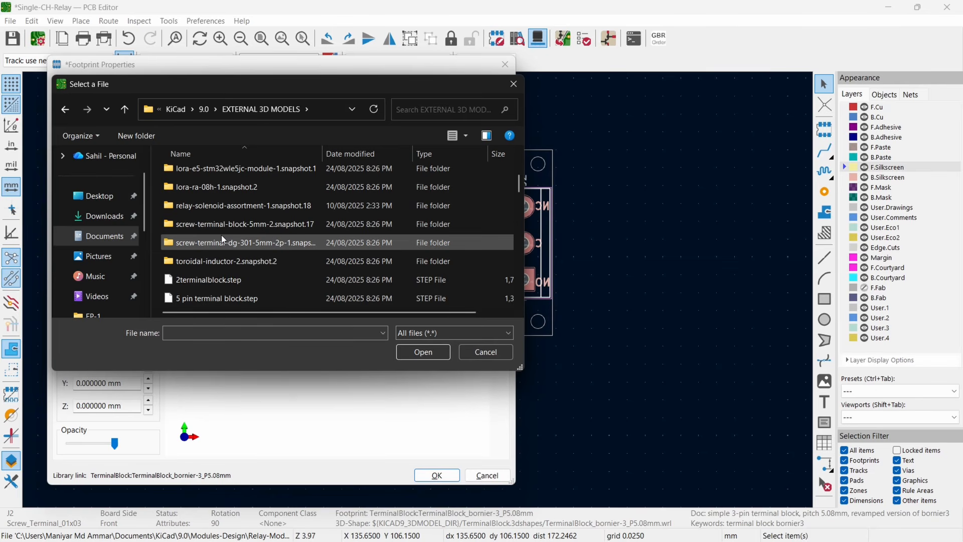
double_click(251, 227)
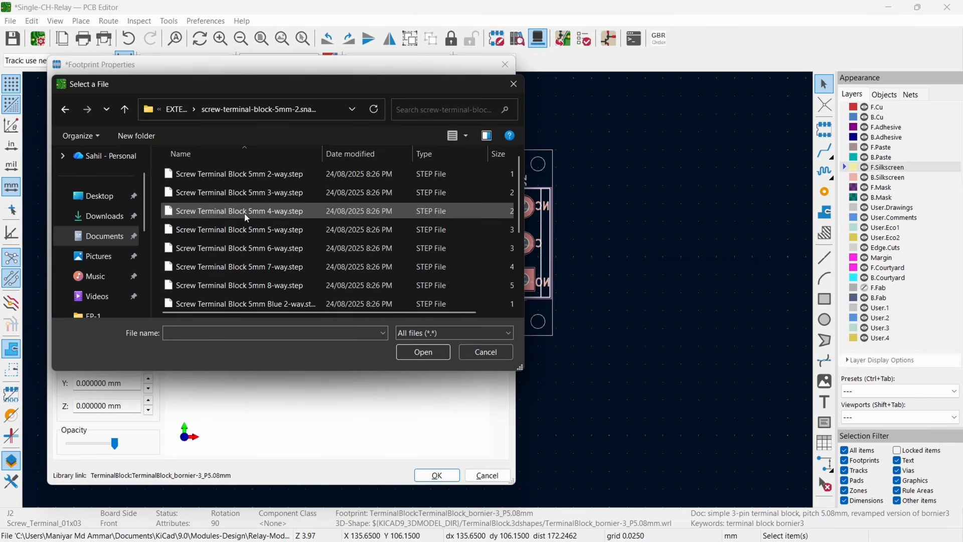
scroll(263, 281, down, 2)
click(266, 224)
click(432, 351)
- Adjust the X offset of J2's terminal block model, apply the footprint properties and show the board in the 3D Viewer
click(148, 357)
click(436, 475)
key(alt+3)
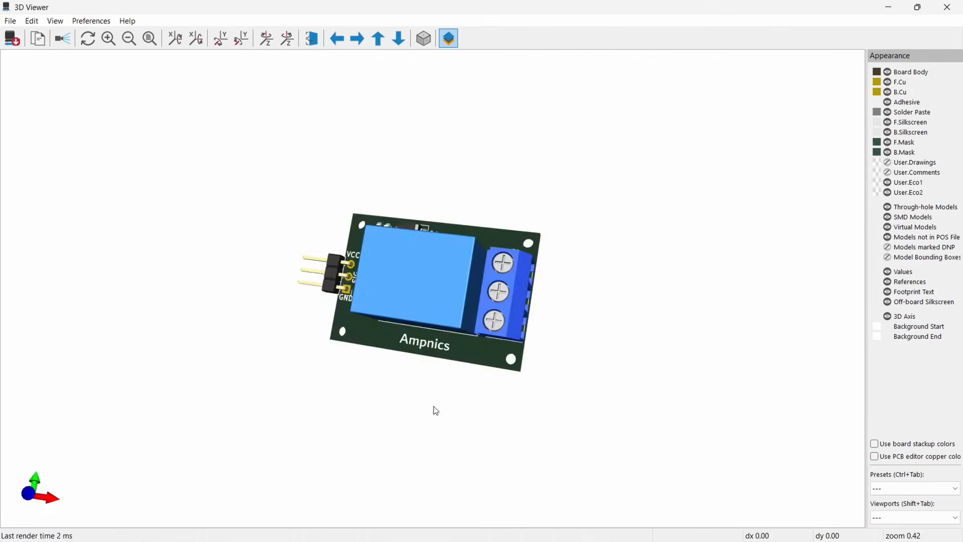